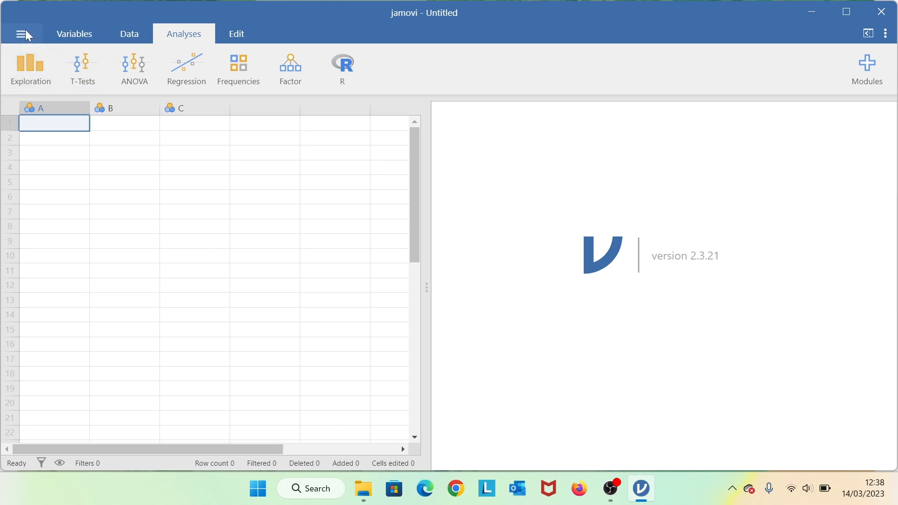
- Widen the data spreadsheet area against the results area and look over the available file commands
{"action": "left_click_drag", "start_coordinate": [427, 182], "coordinate": [511, 190]}
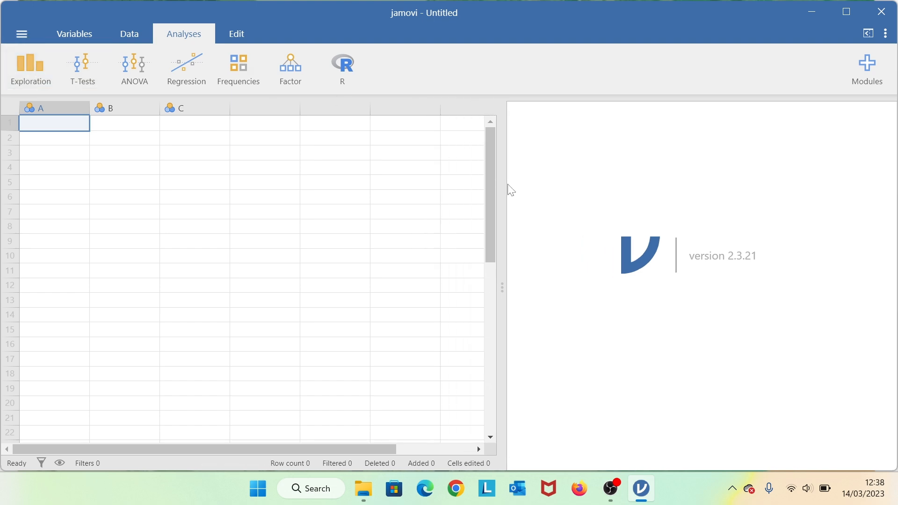
{"action": "left_click", "coordinate": [21, 38]}
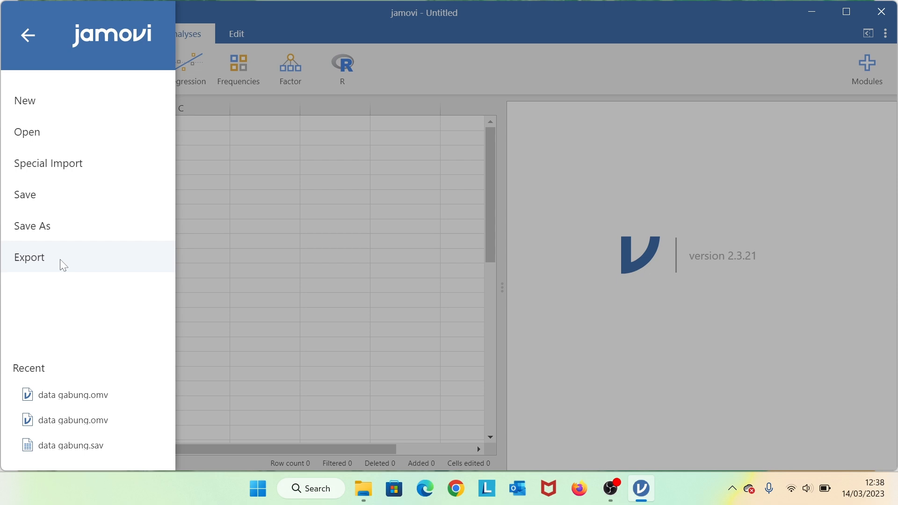
{"action": "left_click", "coordinate": [20, 34]}
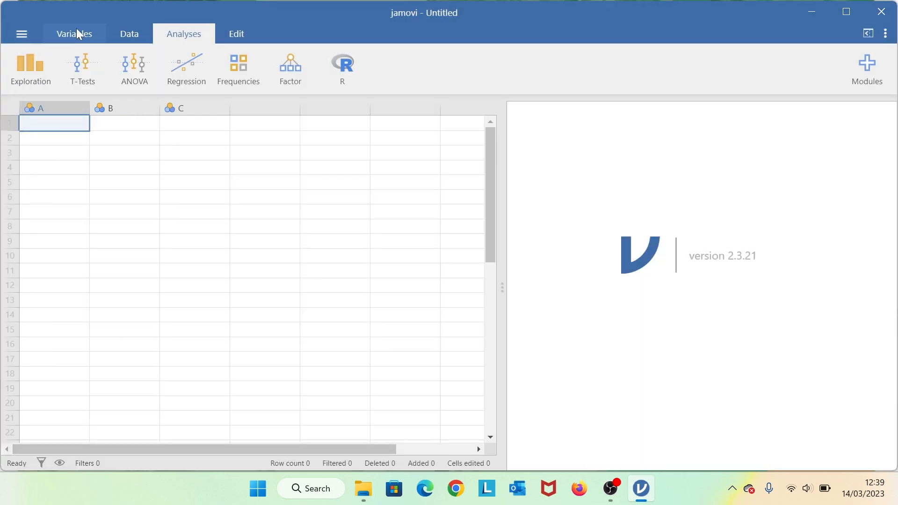
- Examine the setup of variables A, B and C, including measure type, data type, missing values and levels
{"action": "left_click", "coordinate": [77, 30]}
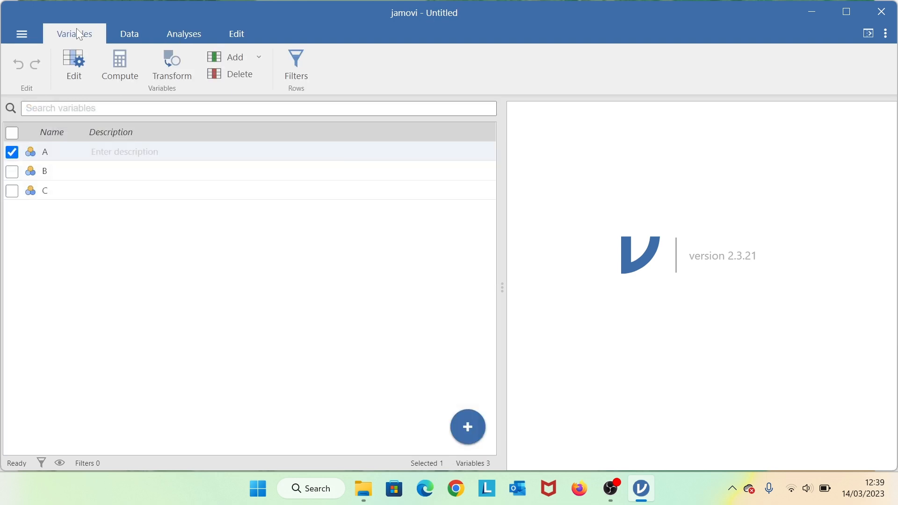
{"action": "left_click", "coordinate": [77, 72]}
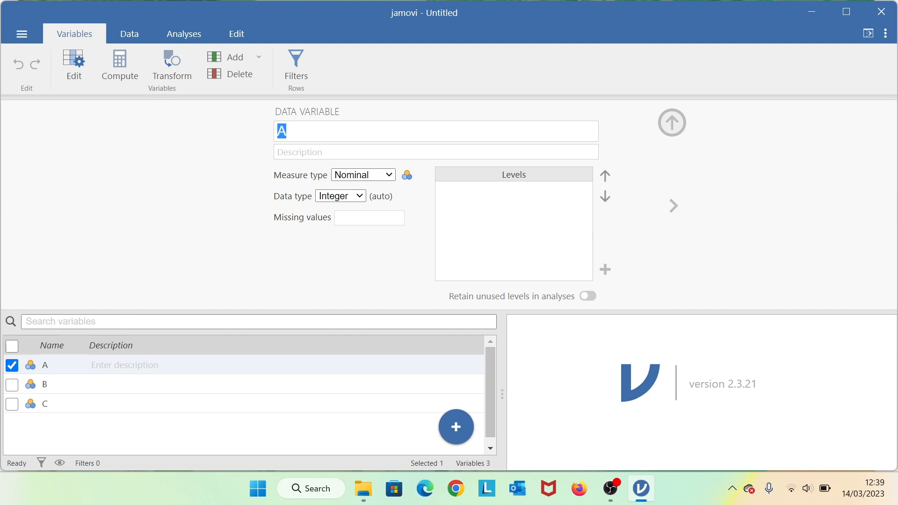
{"action": "left_click", "coordinate": [673, 205]}
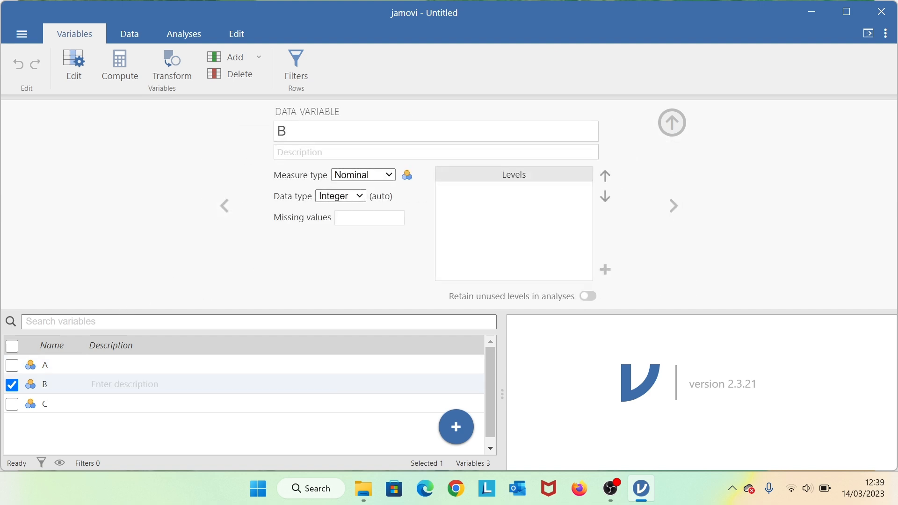
{"action": "left_click", "coordinate": [672, 206]}
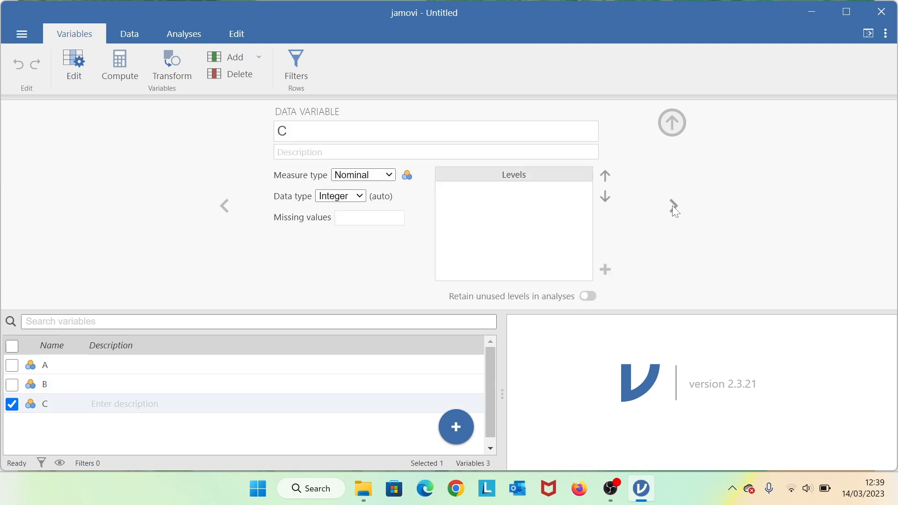
{"action": "left_click", "coordinate": [672, 123]}
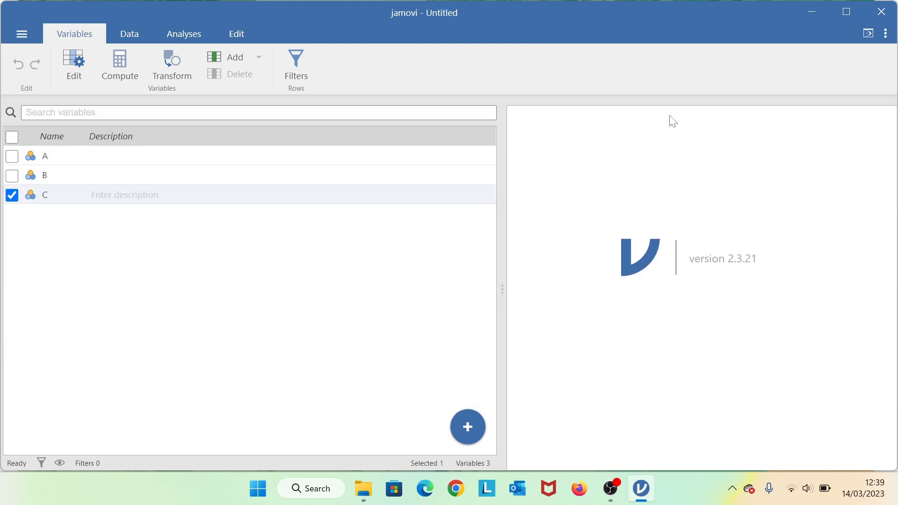
- Add a computed variable after variable C, leaving its formula empty
{"action": "left_click", "coordinate": [112, 62]}
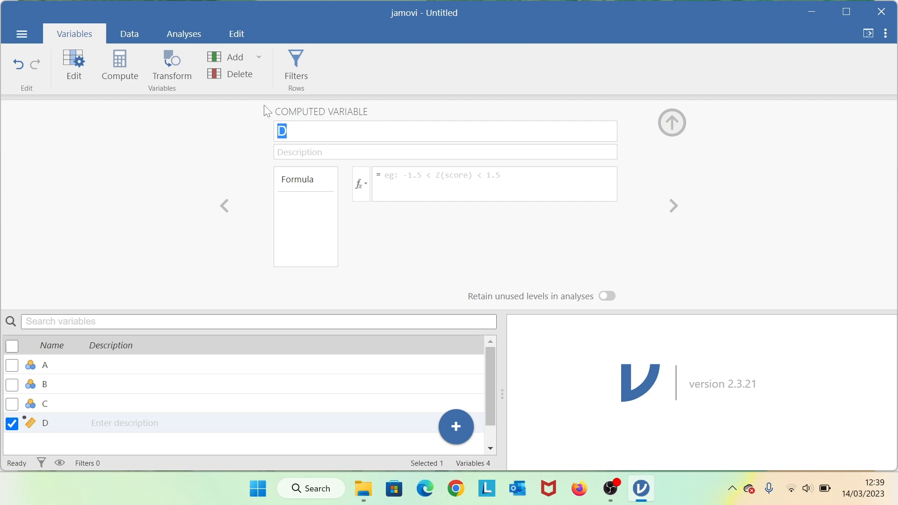
- Add a transformed variable with D as its source and no transform, and delete that variable again
{"action": "left_click", "coordinate": [160, 70]}
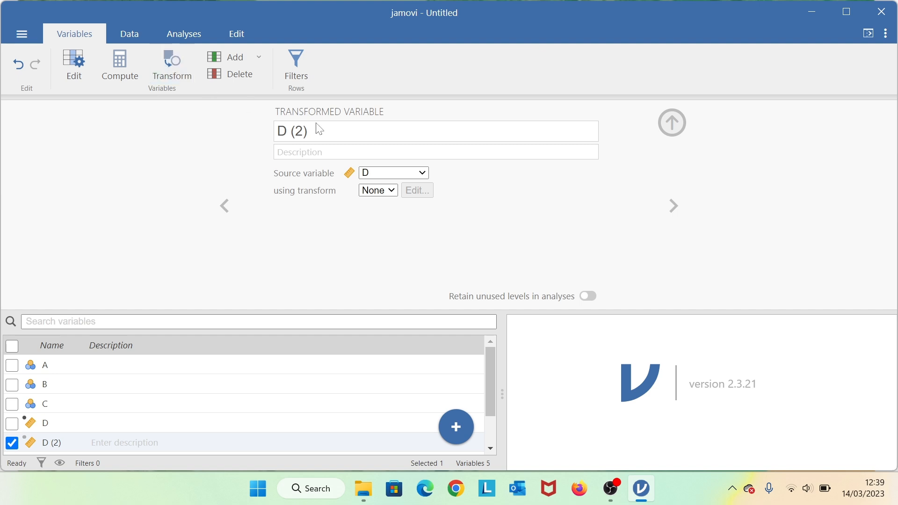
{"action": "left_click", "coordinate": [387, 174]}
{"action": "left_click", "coordinate": [557, 228]}
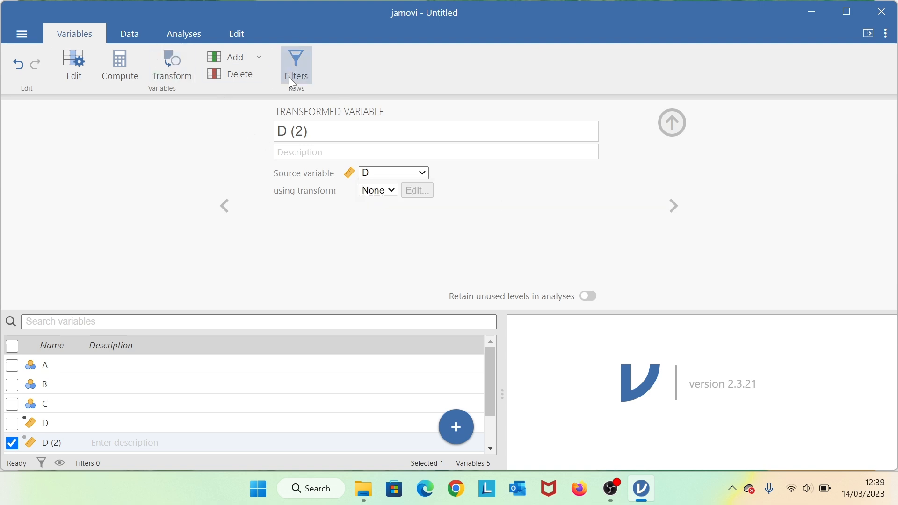
{"action": "left_click", "coordinate": [239, 60]}
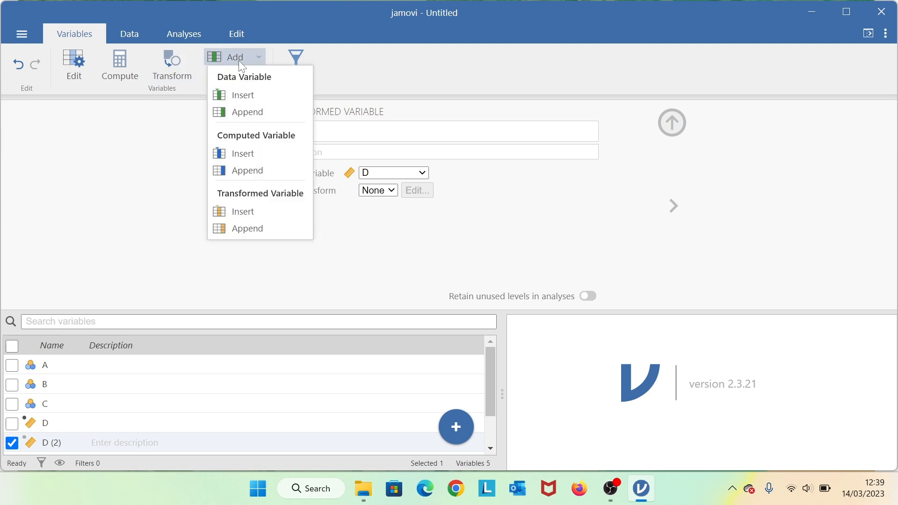
{"action": "left_click", "coordinate": [246, 96]}
{"action": "left_click", "coordinate": [672, 121]}
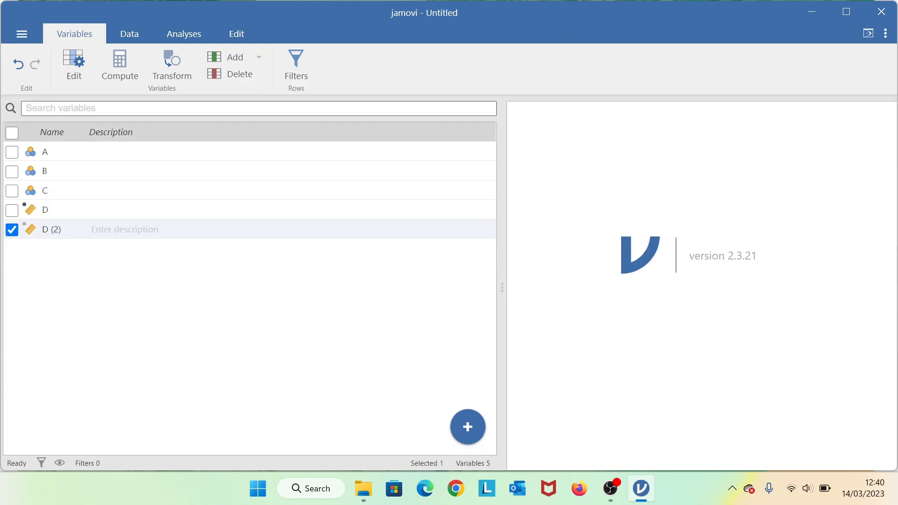
{"action": "left_click", "coordinate": [228, 74]}
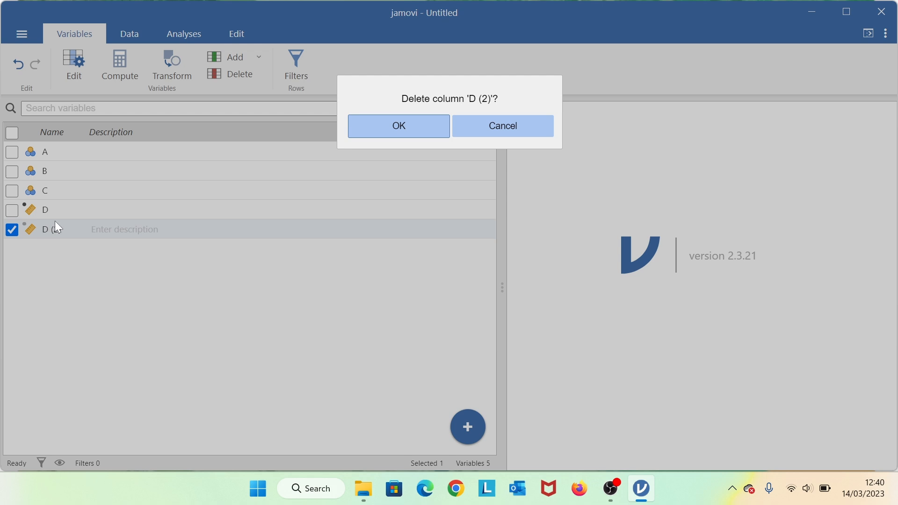
{"action": "left_click", "coordinate": [395, 125]}
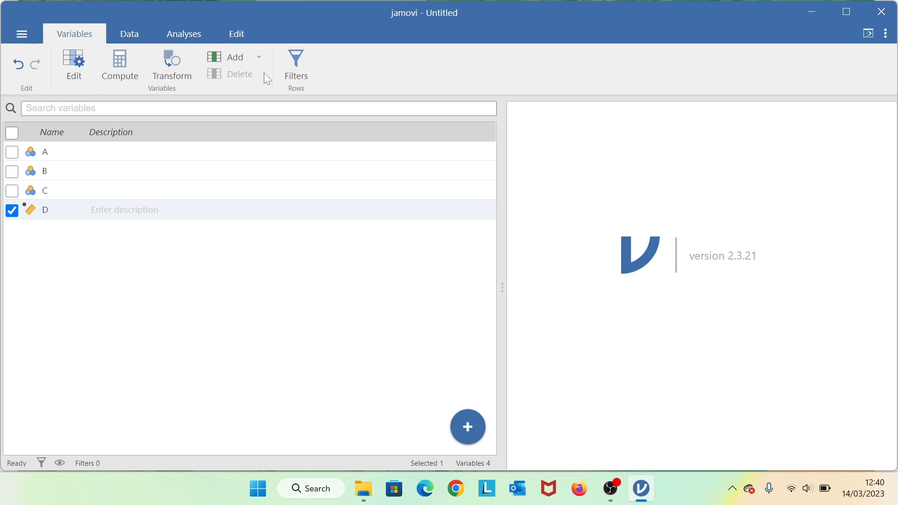
- Add two empty row filters and delete the second one
{"action": "left_click", "coordinate": [300, 75]}
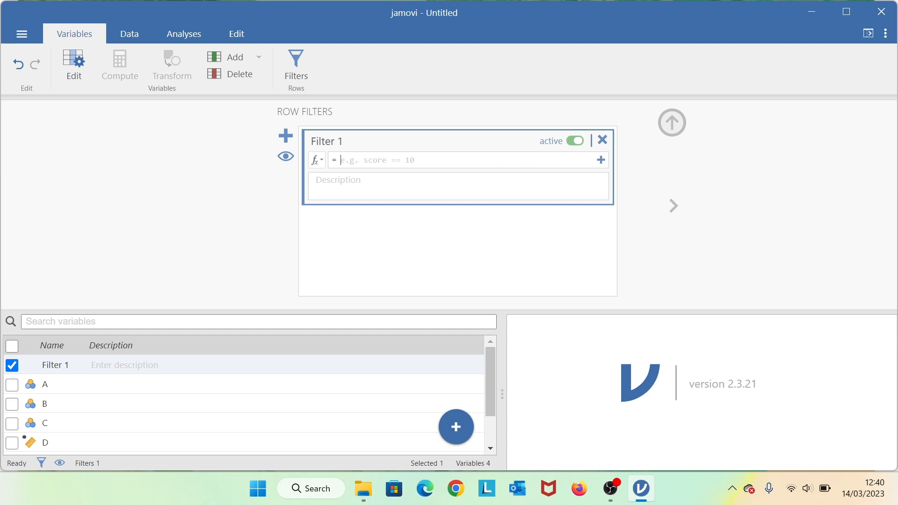
{"action": "left_click", "coordinate": [285, 136]}
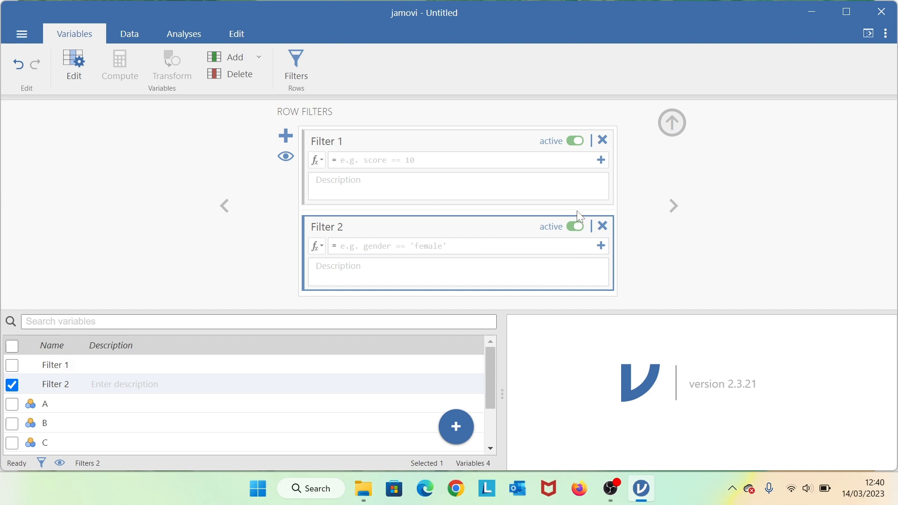
{"action": "left_click", "coordinate": [602, 227]}
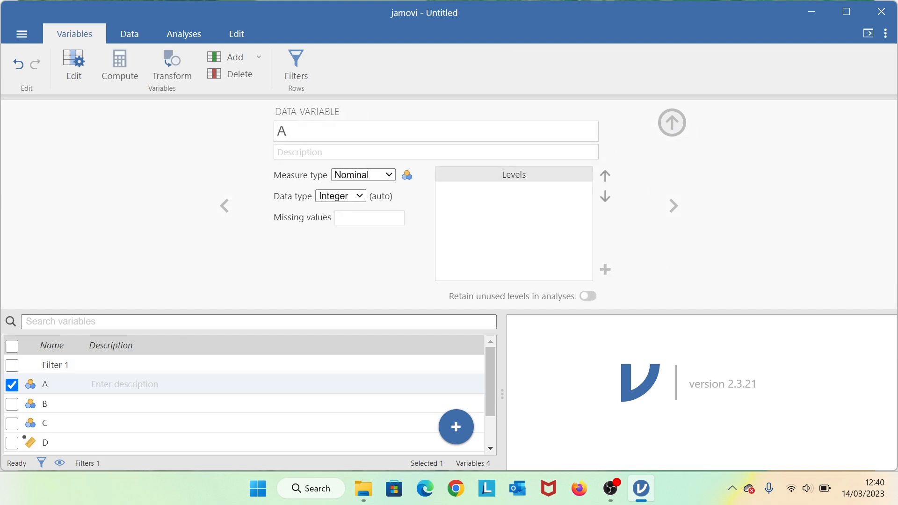
- Show the data spreadsheet and close the setup of variable A
{"action": "left_click", "coordinate": [135, 38]}
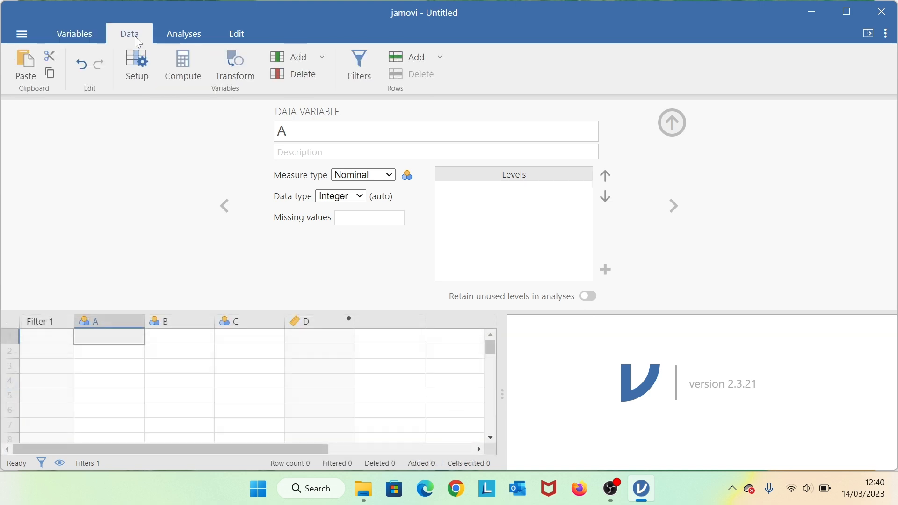
{"action": "left_click", "coordinate": [673, 124]}
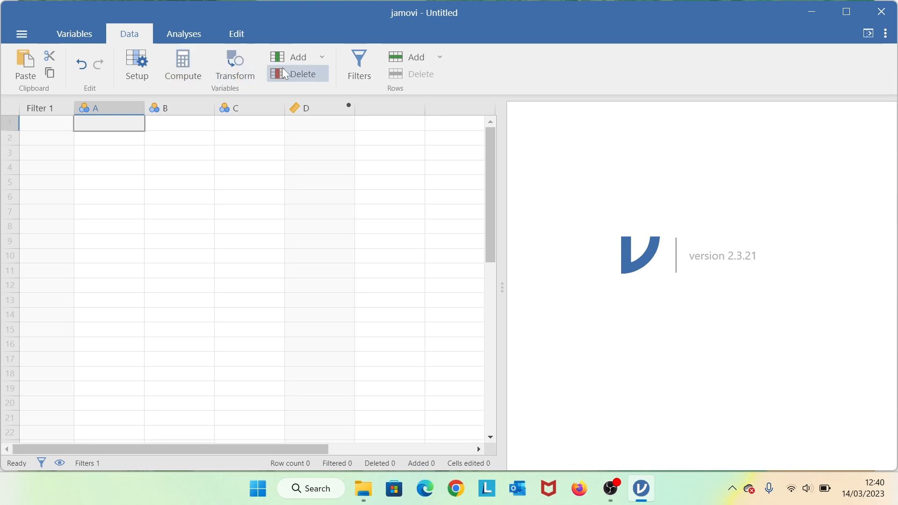
- Delete the Filter 1 column from the data spreadsheet
{"action": "left_click", "coordinate": [415, 58]}
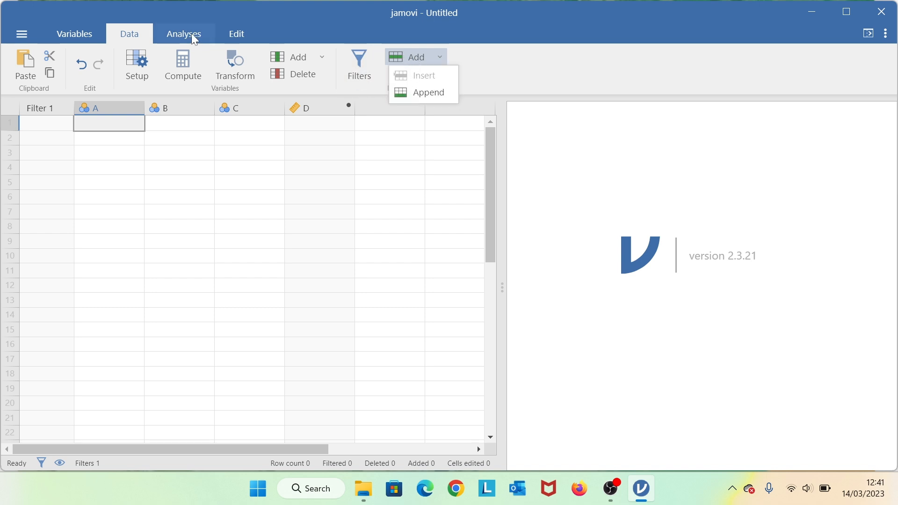
{"action": "left_click", "coordinate": [52, 107]}
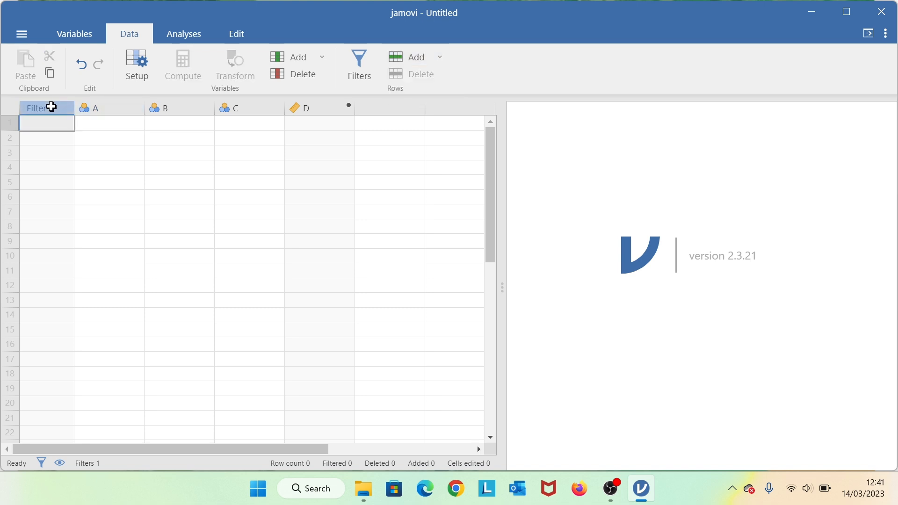
{"action": "left_click", "coordinate": [293, 74]}
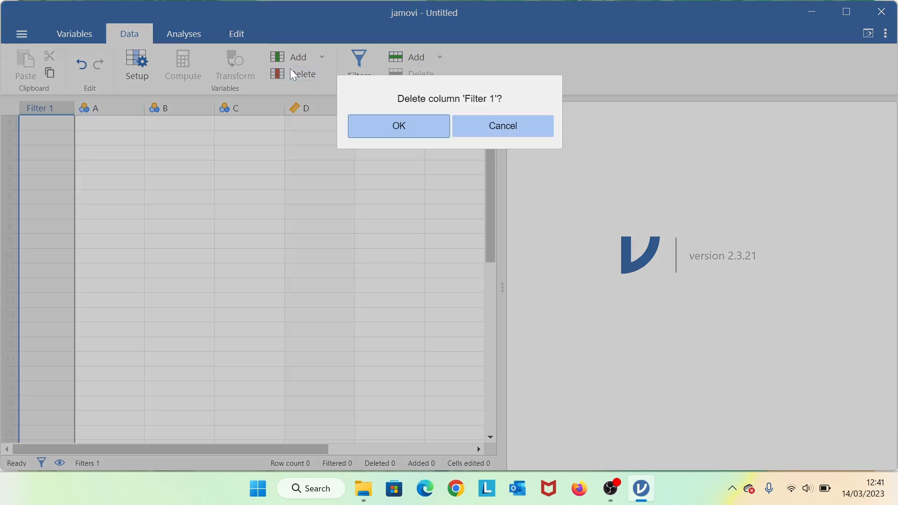
{"action": "left_click", "coordinate": [371, 125]}
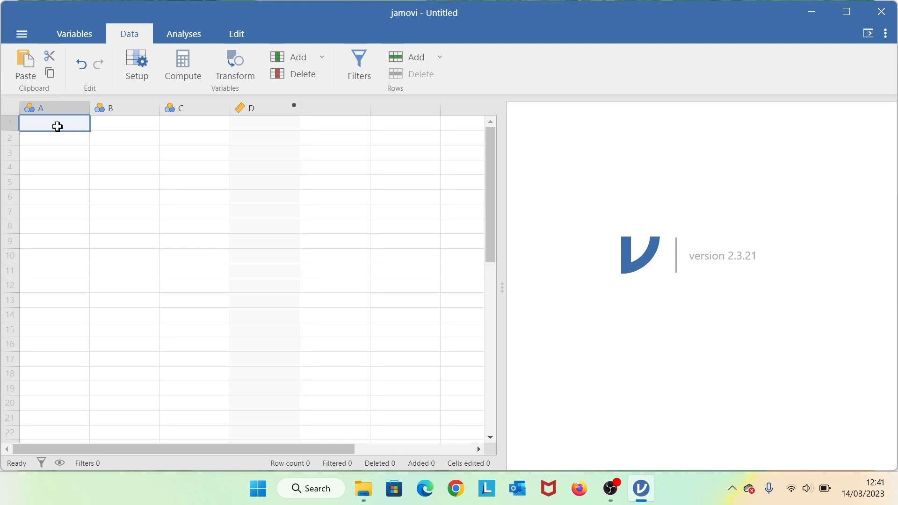
- Enter the values 56, 67, 78 and 89 in rows 1 to 4 of column A
{"action": "type", "text": "56"}
{"action": "key", "text": "Return"}
{"action": "type", "text": "67"}
{"action": "key", "text": "Return"}
{"action": "type", "text": "78"}
{"action": "key", "text": "Return"}
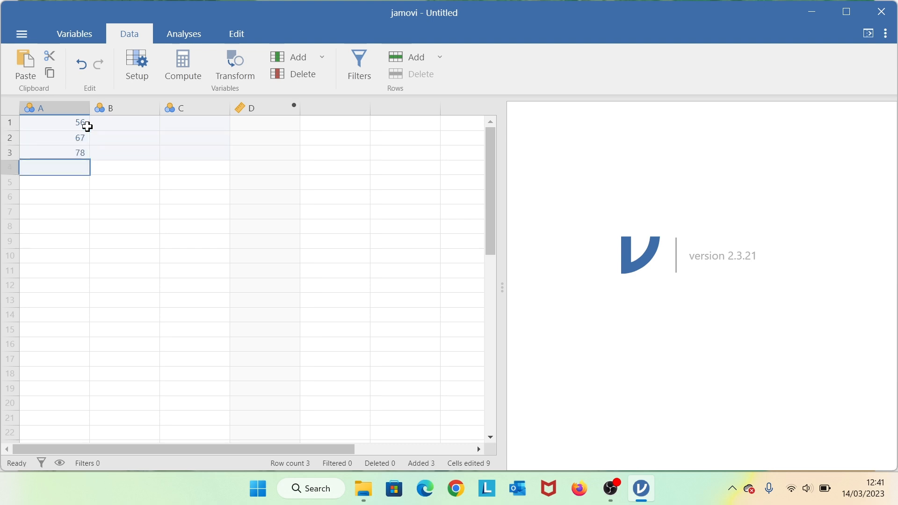
{"action": "type", "text": "89"}
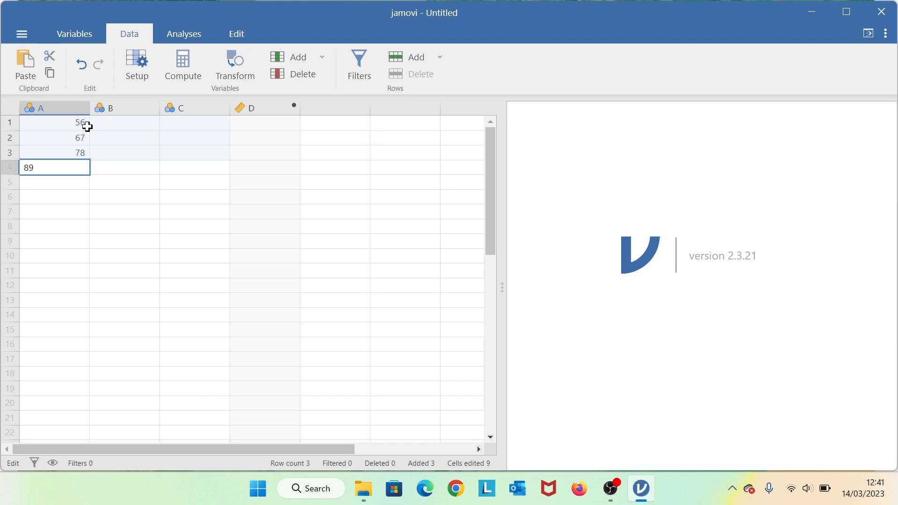
{"action": "key", "text": "Return"}
- Enter the values 89, 90, 78 and 90 in rows 1 to 4 of column B
{"action": "left_click", "coordinate": [120, 123]}
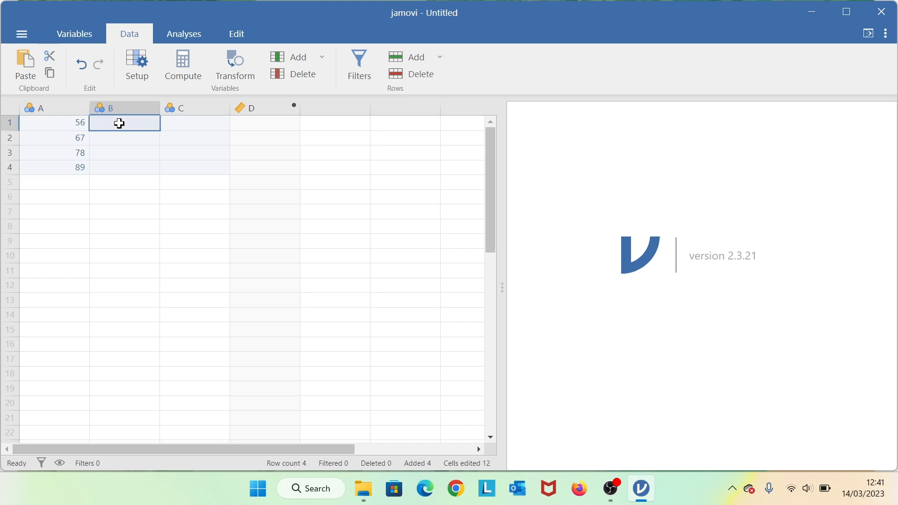
{"action": "type", "text": "89"}
{"action": "key", "text": "Return"}
{"action": "type", "text": "90"}
{"action": "key", "text": "Return"}
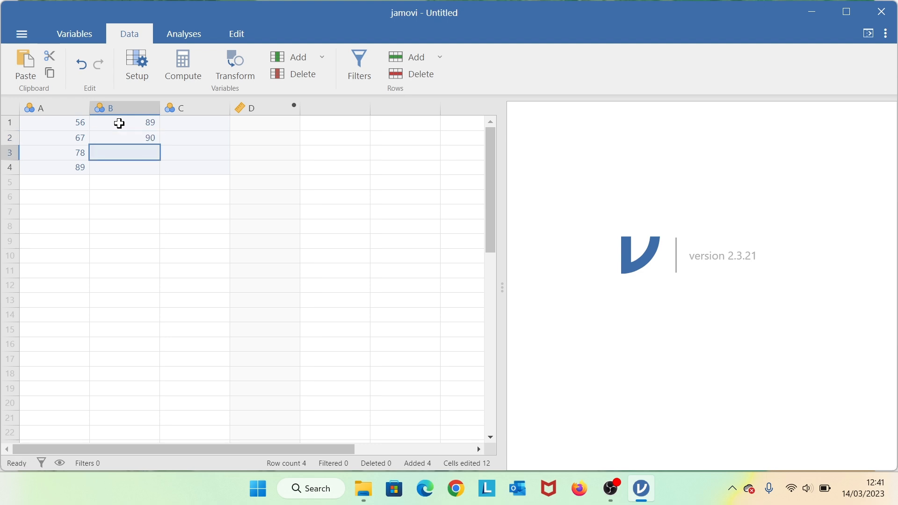
{"action": "type", "text": "78"}
{"action": "key", "text": "Return"}
{"action": "type", "text": "90"}
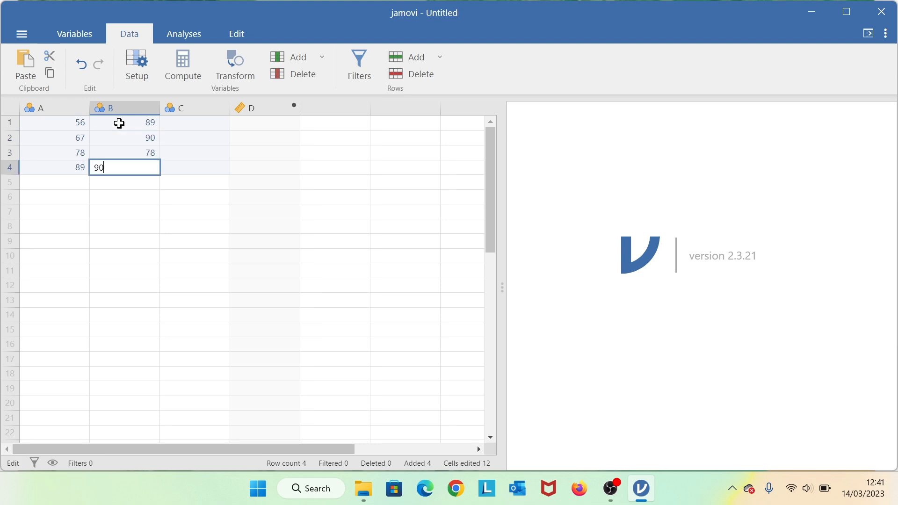
{"action": "key", "text": "Return"}
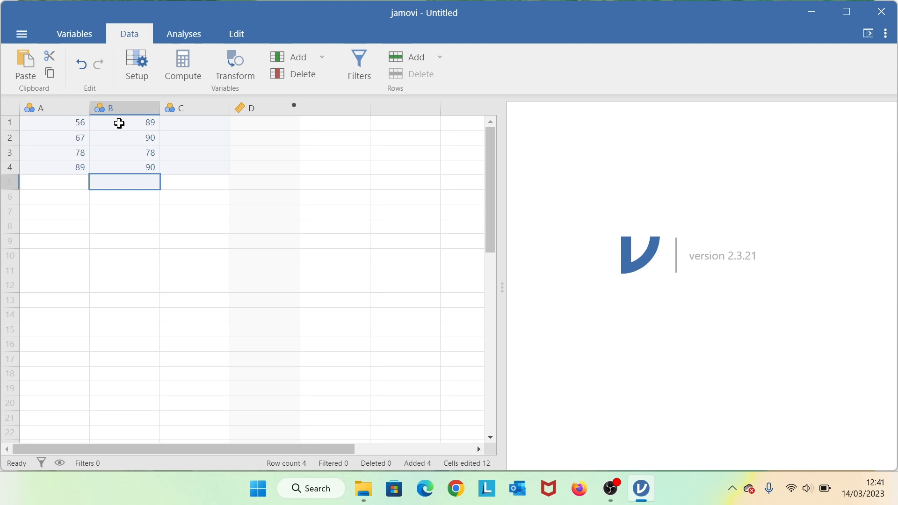
- Enter Laki-laki in rows 1 and 2 of column C
{"action": "left_click", "coordinate": [196, 123]}
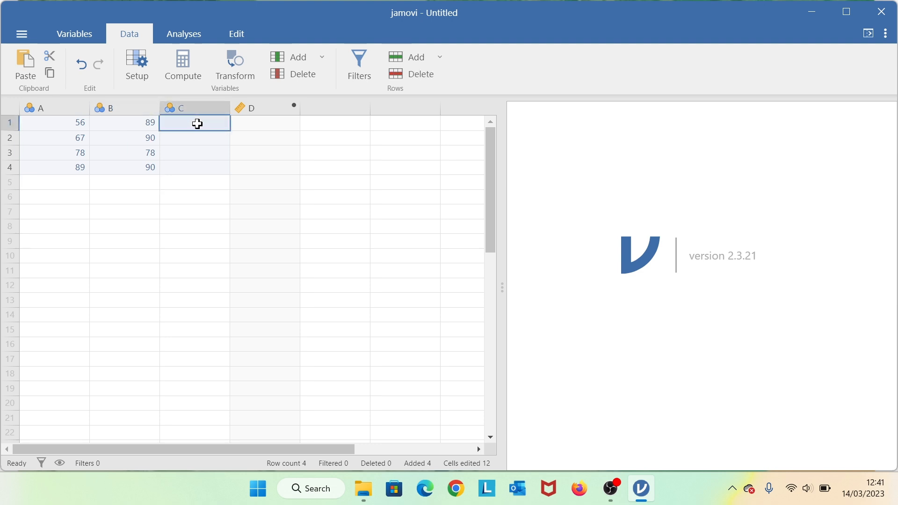
{"action": "key", "text": "Caps_Lock"}
{"action": "type", "text": "L"}
{"action": "key", "text": "Caps_Lock"}
{"action": "type", "text": "aki-laki"}
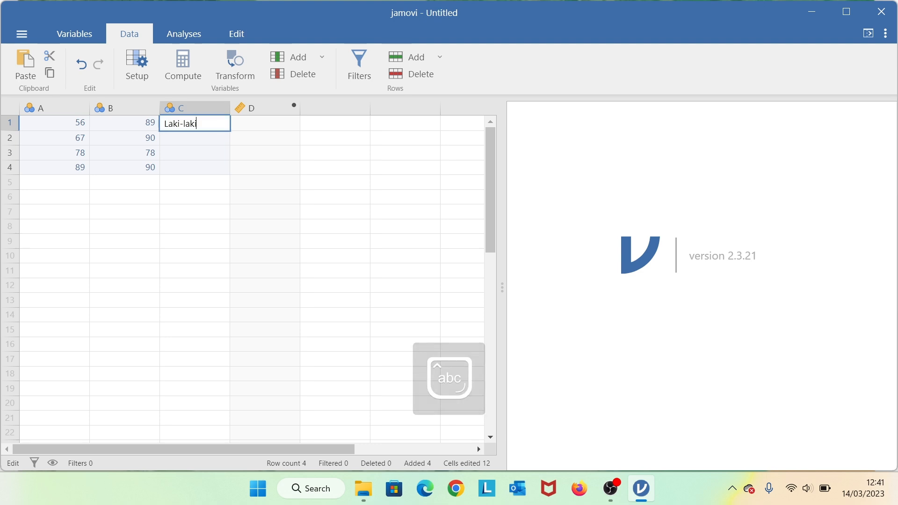
{"action": "key", "text": "Return"}
{"action": "type", "text": "Perem"}
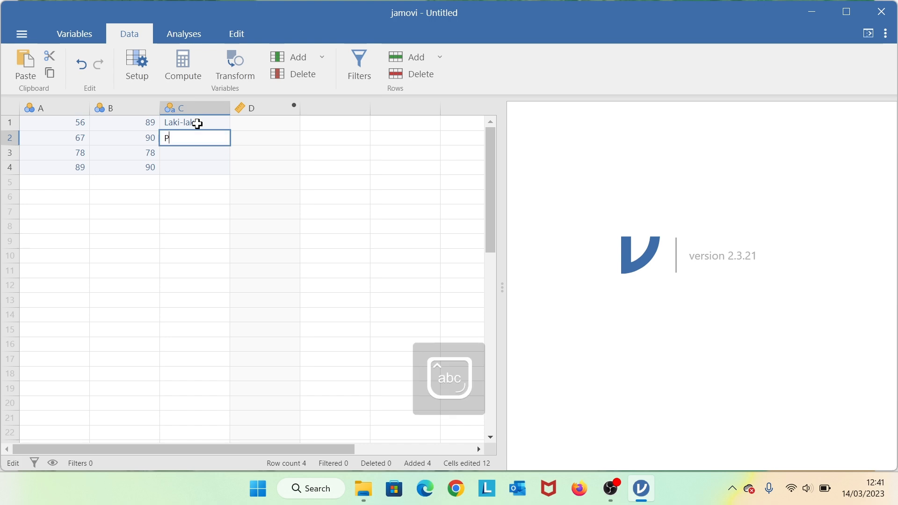
{"action": "key", "text": "BackSpace"}
{"action": "key", "text": "BackSpace"}
{"action": "key", "text": "BackSpace"}
{"action": "type", "text": "Laki-laki"}
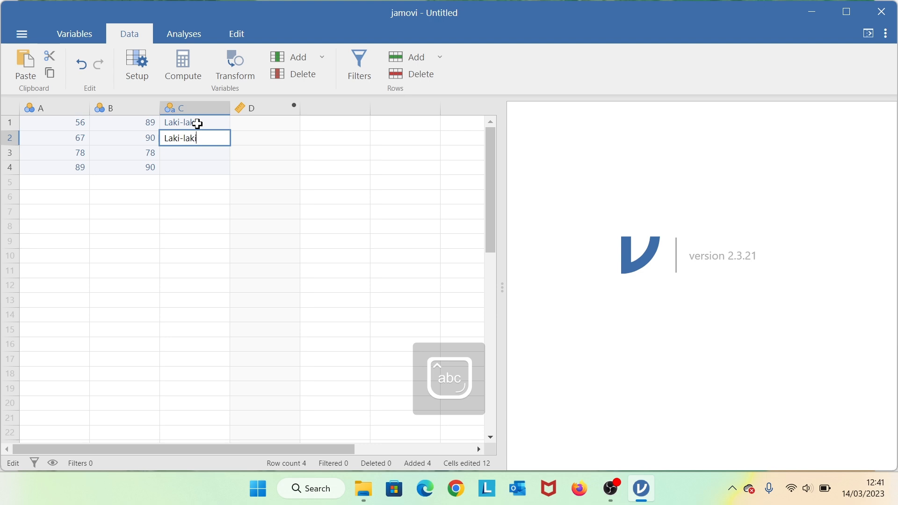
{"action": "key", "text": "Return"}
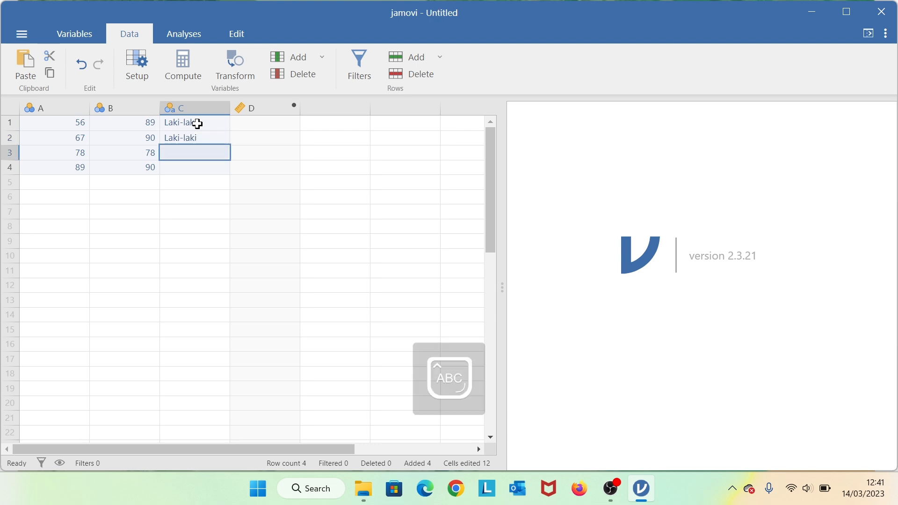
- Enter Perempuan in rows 3 and 4 of column C
{"action": "type", "text": "Perempuan"}
{"action": "key", "text": "Return"}
{"action": "type", "text": "Perempua"}
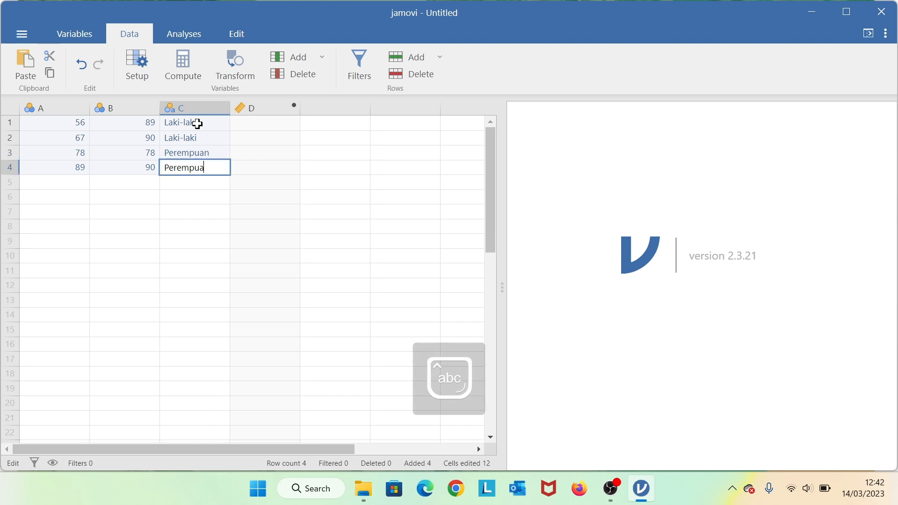
{"action": "key", "text": "Return"}
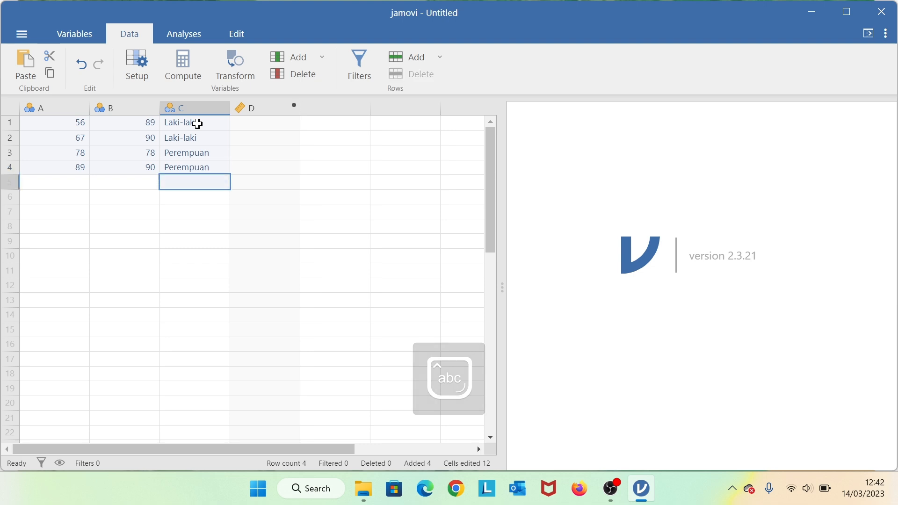
- Set up variable A with the name Skor 1, the description Skor 1 and the Continuous measure type
{"action": "double_click", "coordinate": [68, 110]}
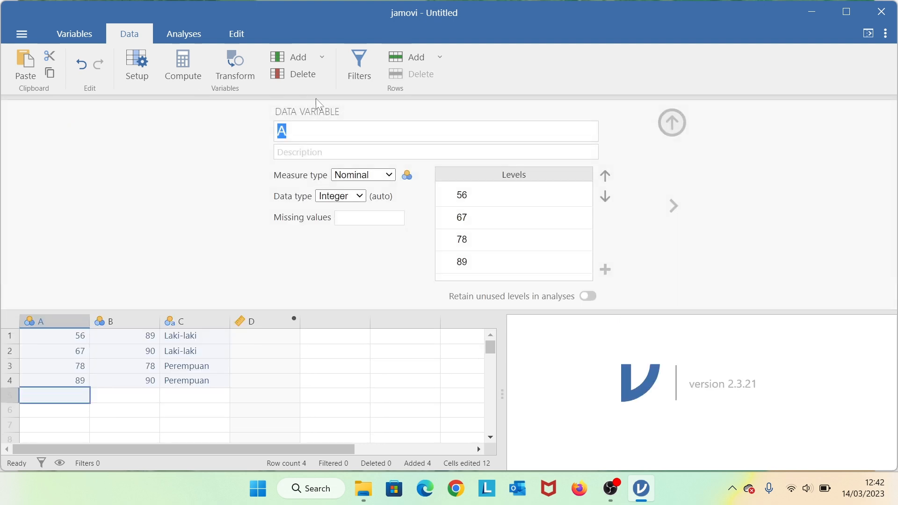
{"action": "type", "text": "Sk"}
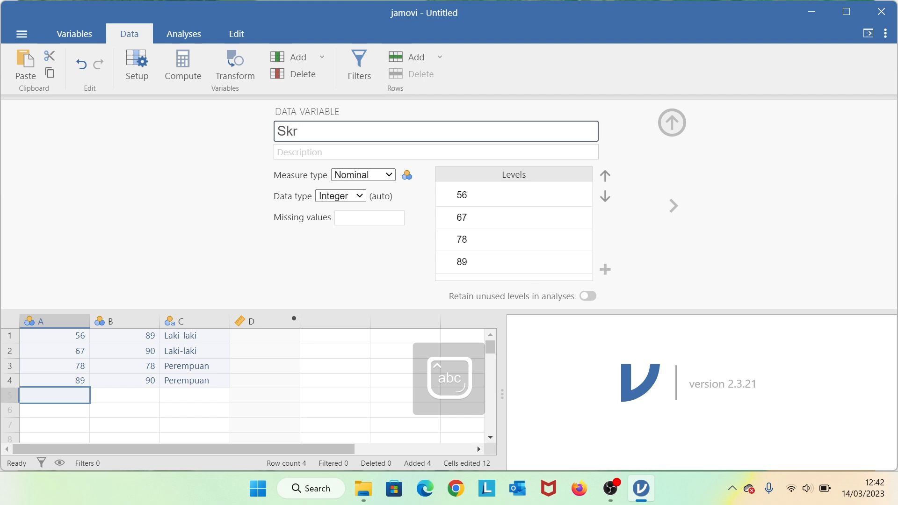
{"action": "type", "text": "or 1"}
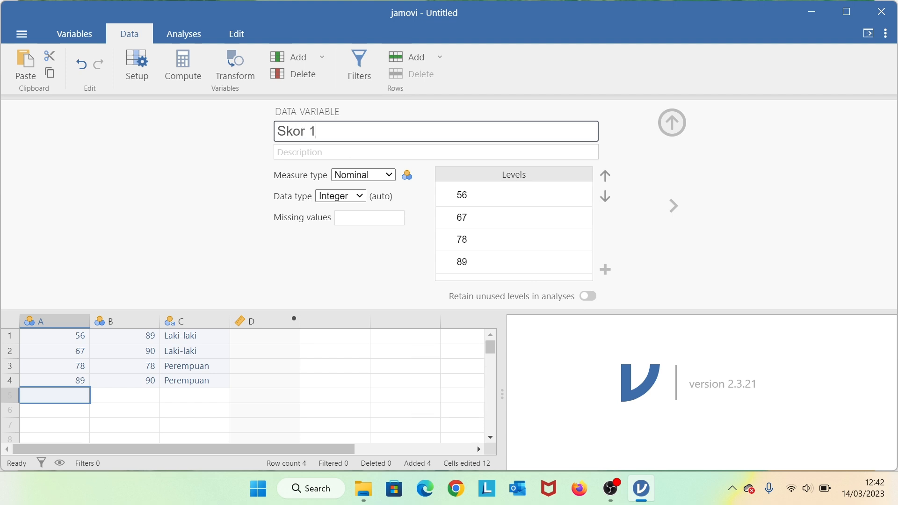
{"action": "key", "text": "Tab"}
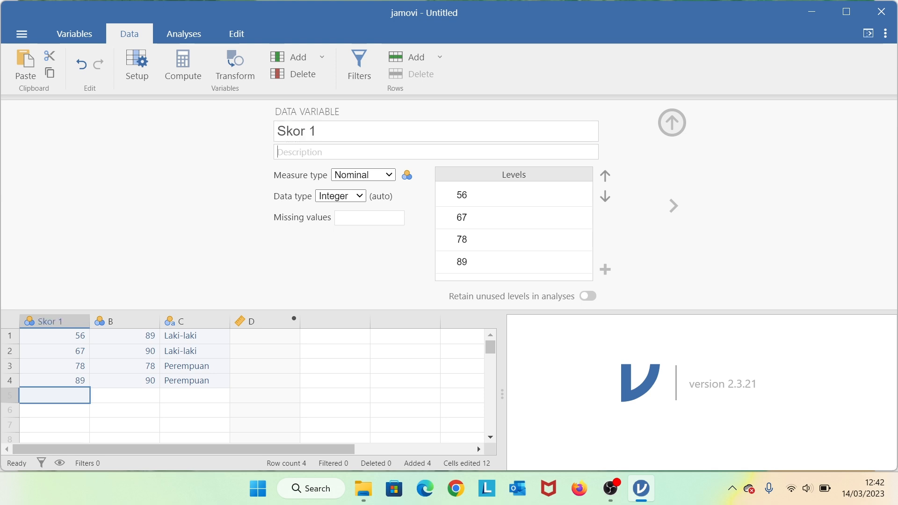
{"action": "type", "text": "Skor 1"}
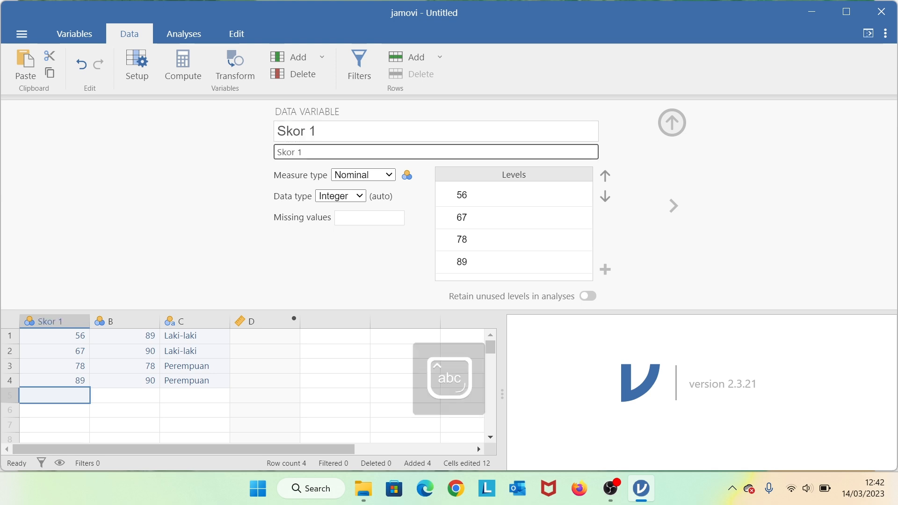
{"action": "left_click", "coordinate": [390, 175]}
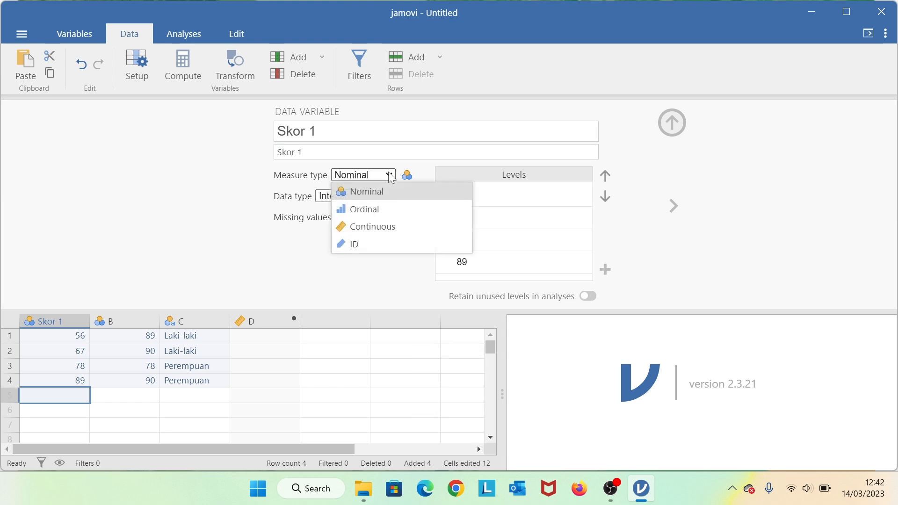
{"action": "left_click", "coordinate": [376, 233]}
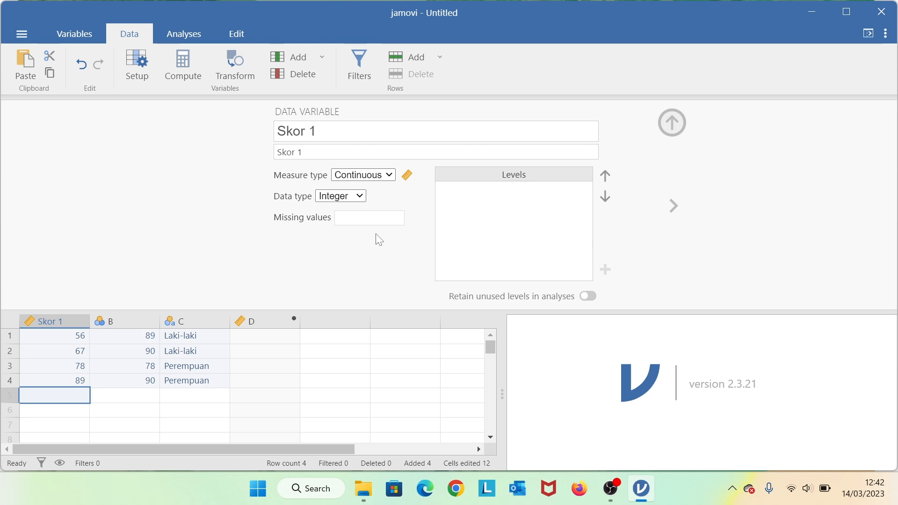
- Set up variable B with the name Skor 2, the description Skor 2 and the Continuous measure type
{"action": "left_click", "coordinate": [137, 318]}
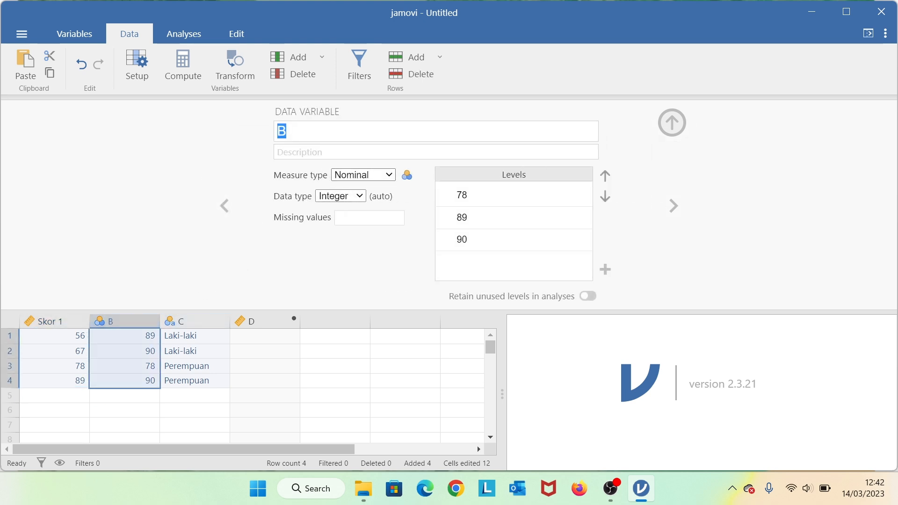
{"action": "type", "text": "Skor "}
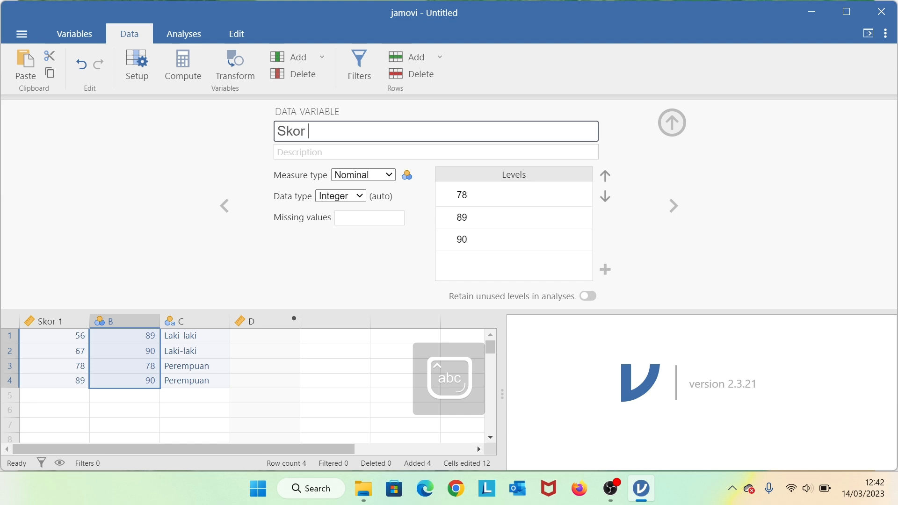
{"action": "type", "text": "1"}
{"action": "key", "text": "BackSpace"}
{"action": "type", "text": "2"}
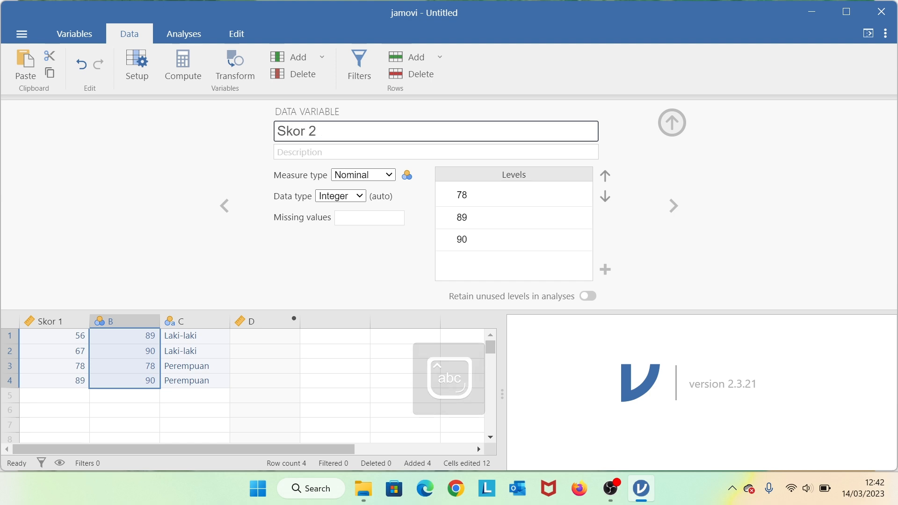
{"action": "key", "text": "Tab"}
{"action": "type", "text": "S"}
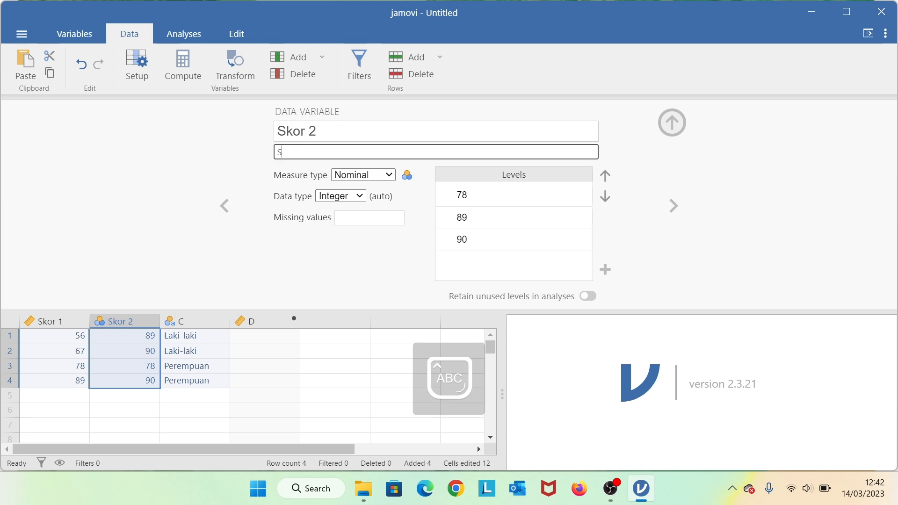
{"action": "type", "text": "kor 2"}
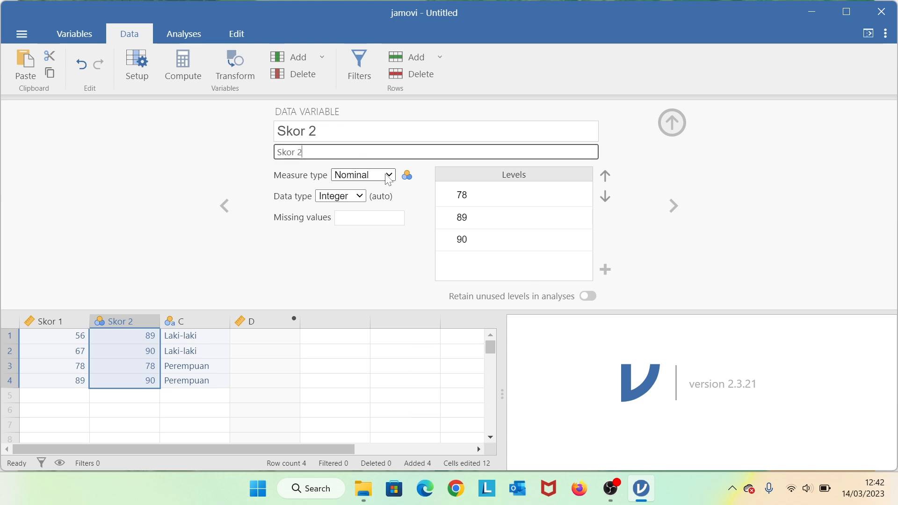
{"action": "left_click", "coordinate": [363, 175]}
{"action": "left_click", "coordinate": [379, 226]}
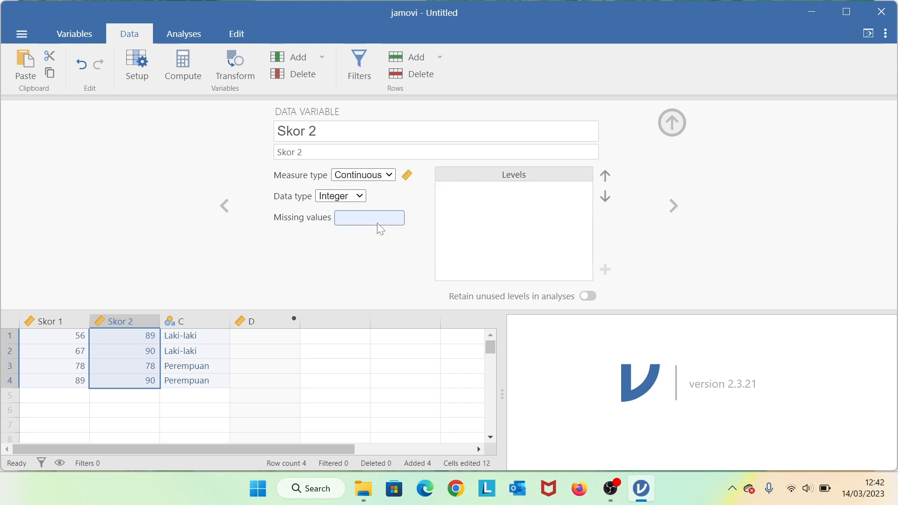
- Rename variable C as Jenis Kelamin and give it the description Jenis Kelamin
{"action": "left_click", "coordinate": [195, 339]}
{"action": "left_click", "coordinate": [190, 318]}
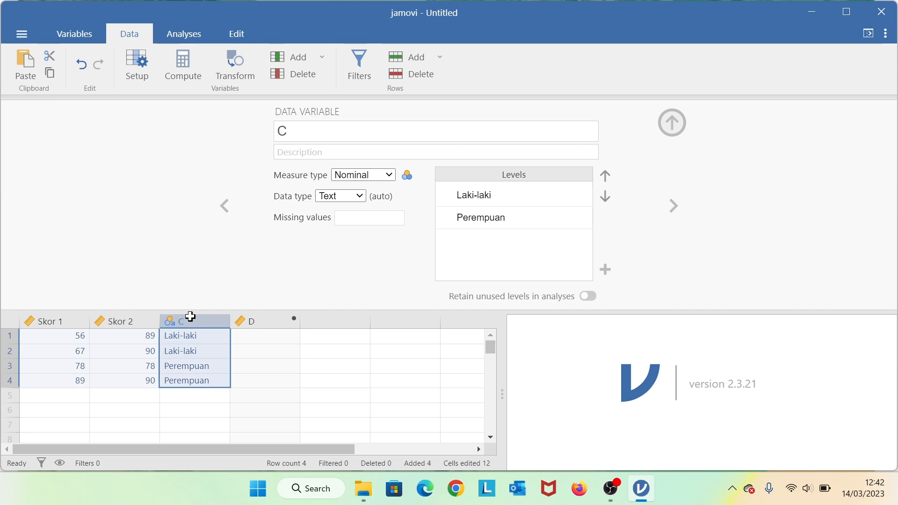
{"action": "left_click", "coordinate": [318, 132]}
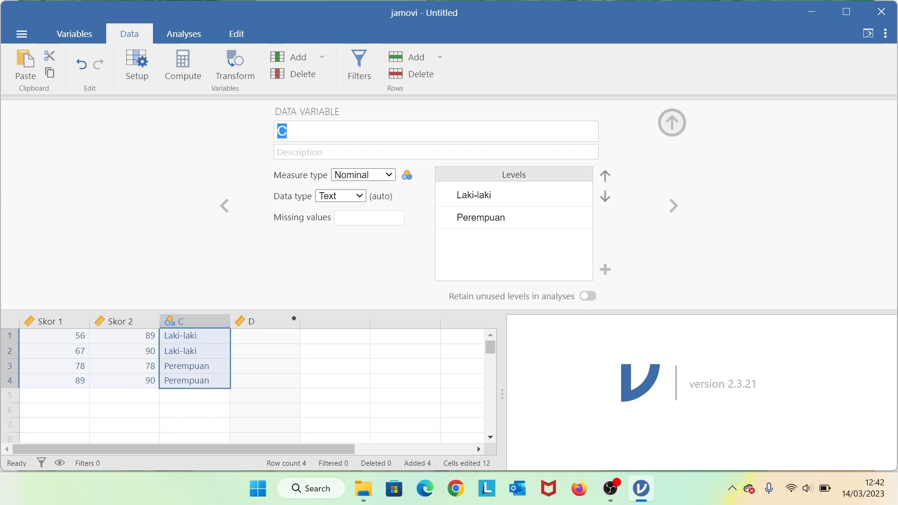
{"action": "key", "text": "BackSpace"}
{"action": "type", "text": "J"}
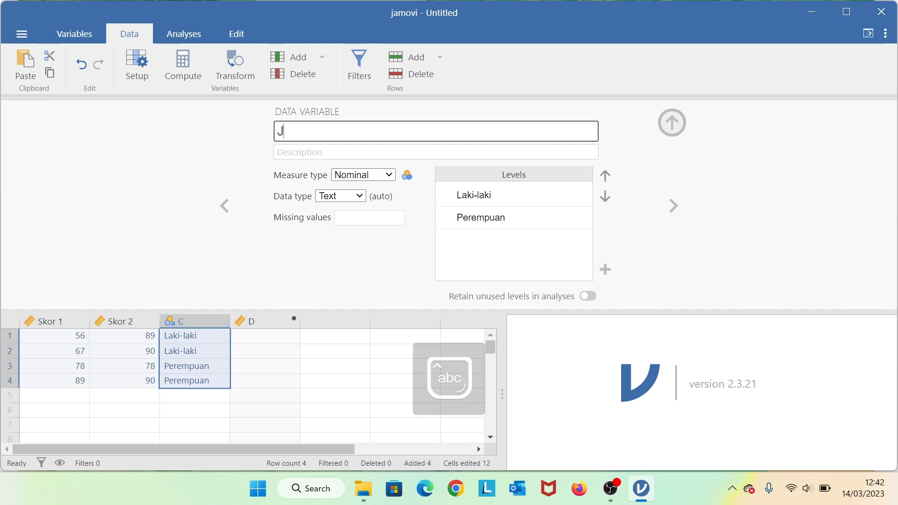
{"action": "type", "text": "enis Ke"}
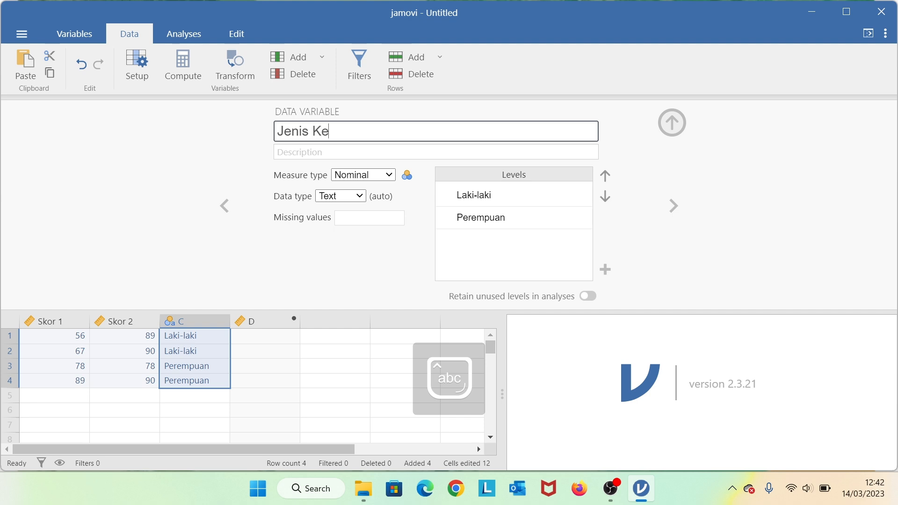
{"action": "type", "text": "lamin"}
{"action": "key", "text": "Tab"}
{"action": "type", "text": "Jenis "}
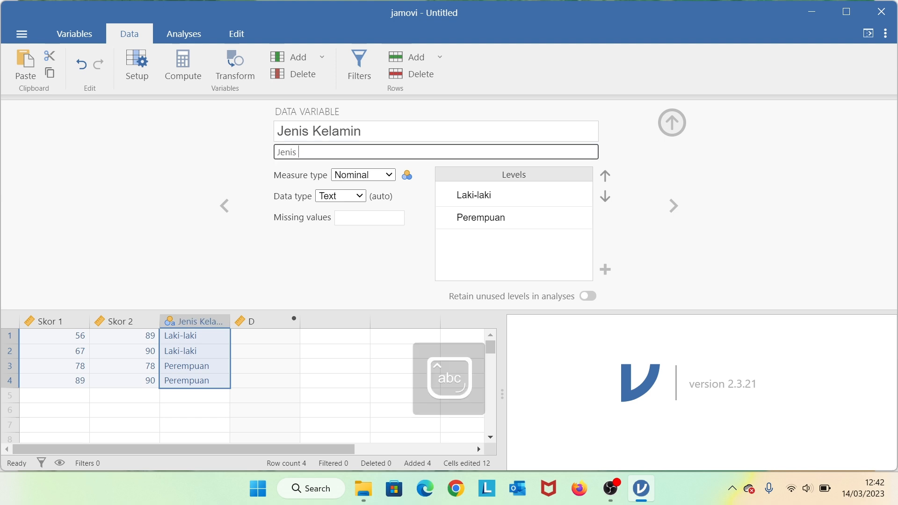
{"action": "type", "text": "Kelamin"}
- Set the measure type of Jenis Kelamin to Nominal and close the variable setup
{"action": "left_click", "coordinate": [379, 175]}
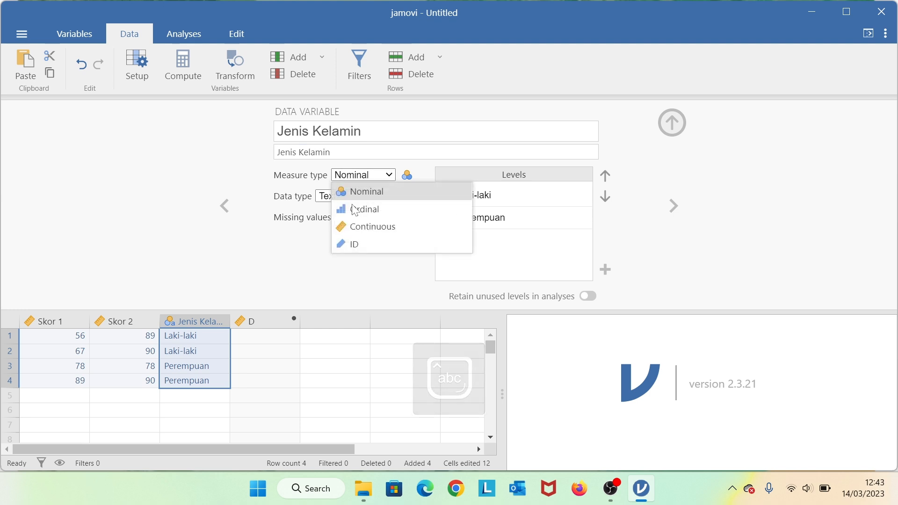
{"action": "left_click", "coordinate": [380, 191]}
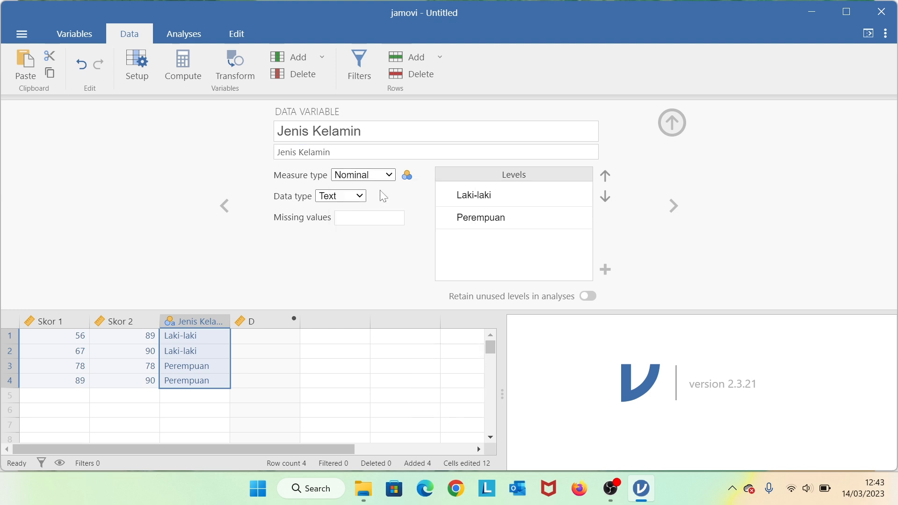
{"action": "left_click", "coordinate": [669, 129]}
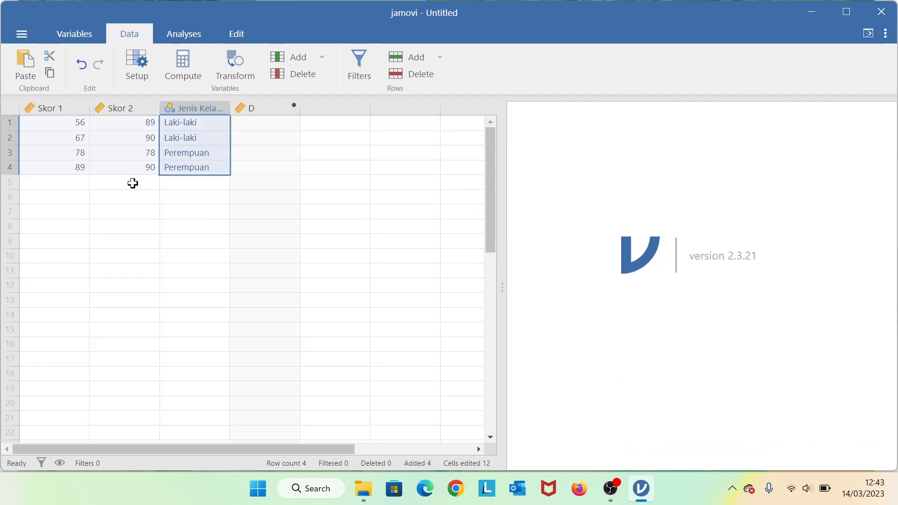
- Create a Descriptives analysis with Skor 1 and Skor 2 as its variables and view the results
{"action": "left_click", "coordinate": [183, 41]}
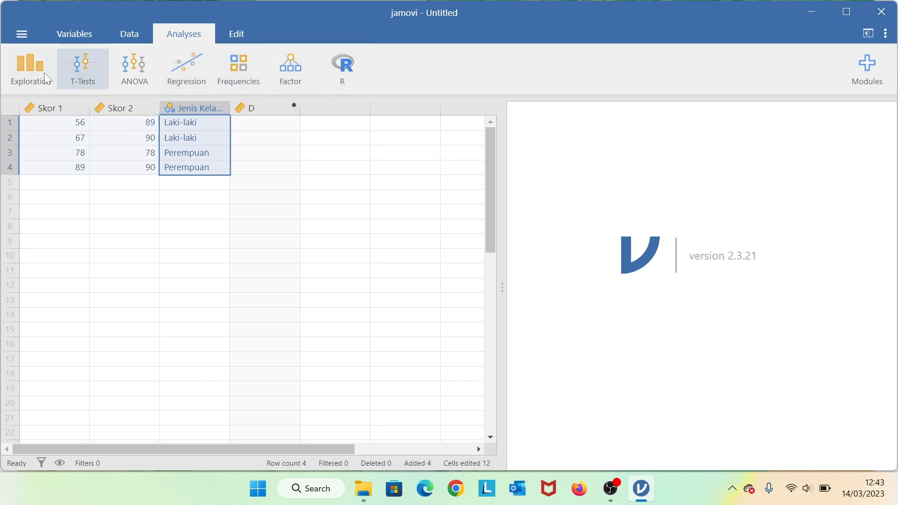
{"action": "left_click", "coordinate": [17, 67]}
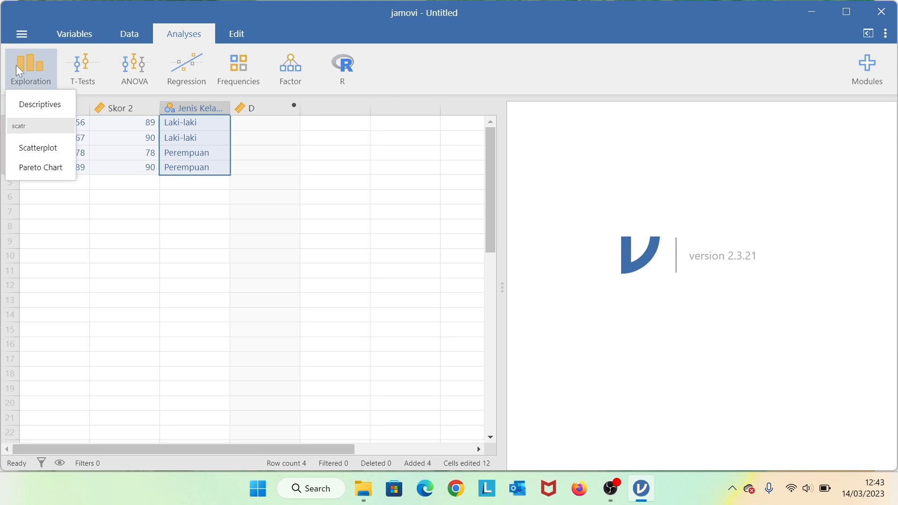
{"action": "left_click", "coordinate": [28, 102]}
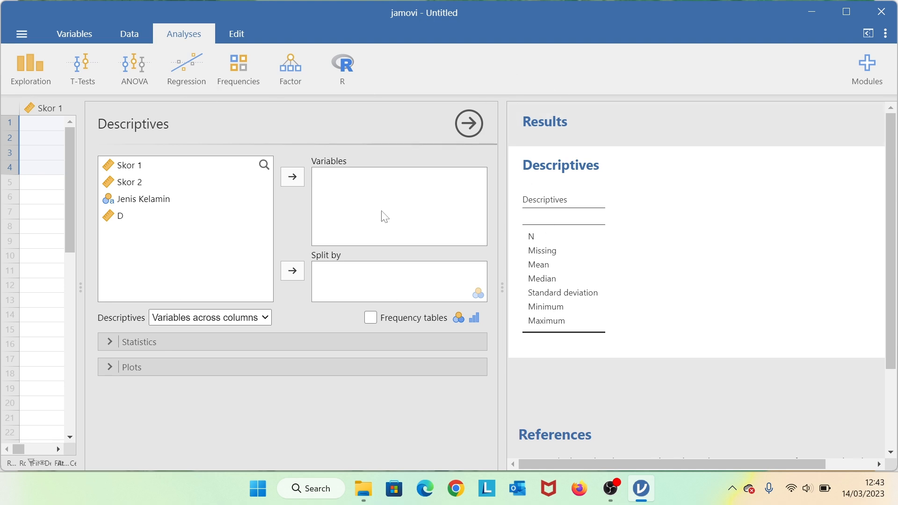
{"action": "left_click", "coordinate": [139, 168]}
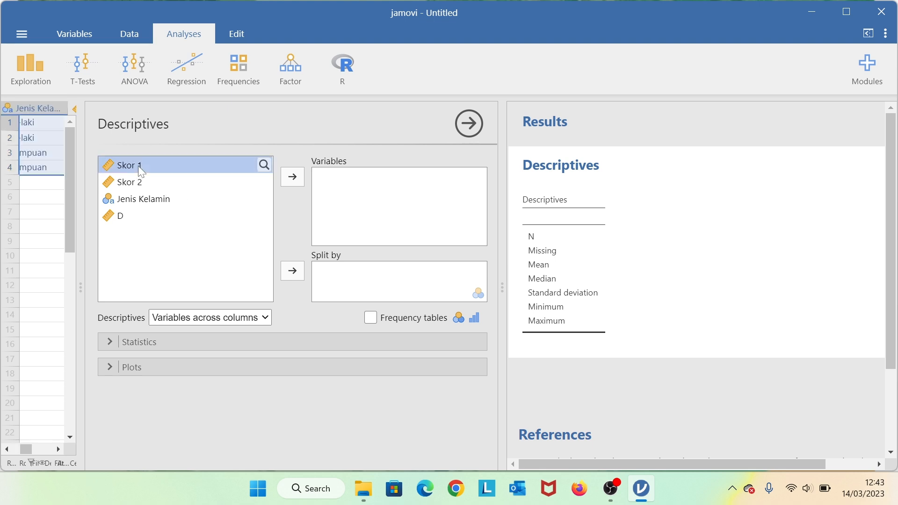
{"action": "left_click", "coordinate": [299, 177]}
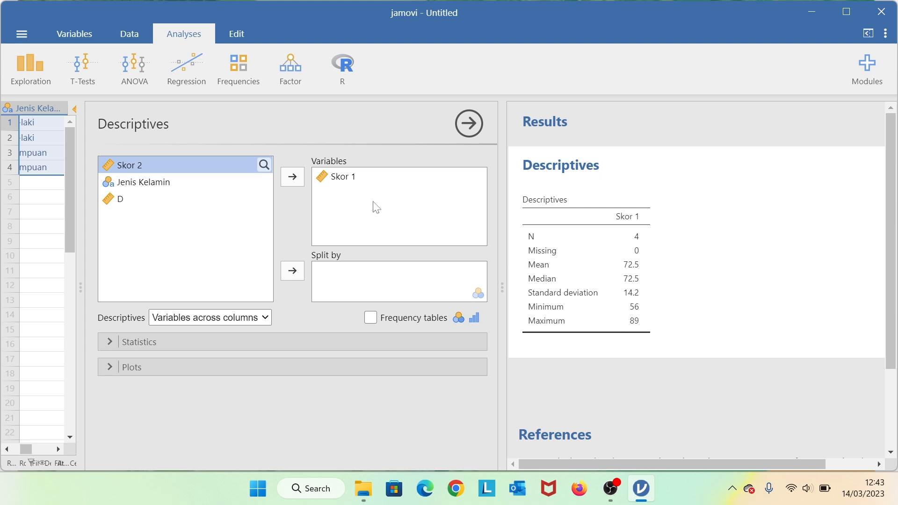
{"action": "left_click", "coordinate": [292, 178]}
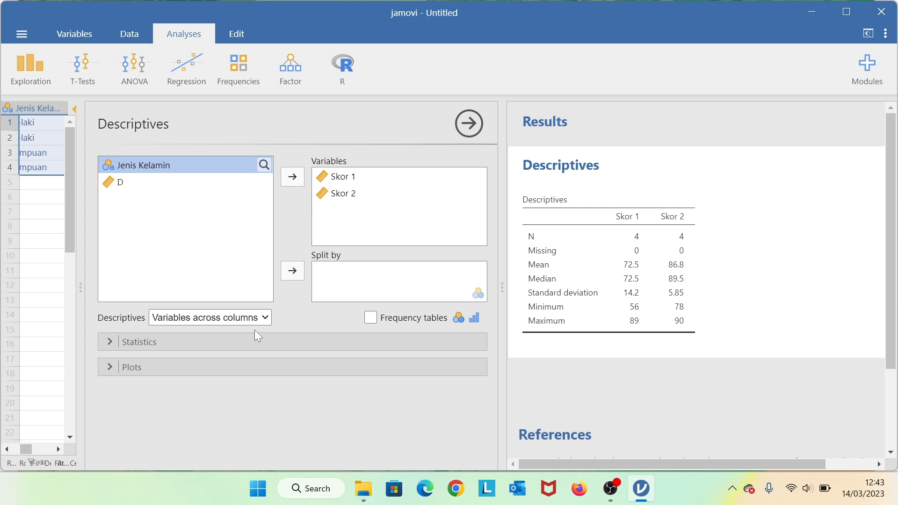
{"action": "left_click_drag", "start_coordinate": [892, 243], "coordinate": [892, 301]}
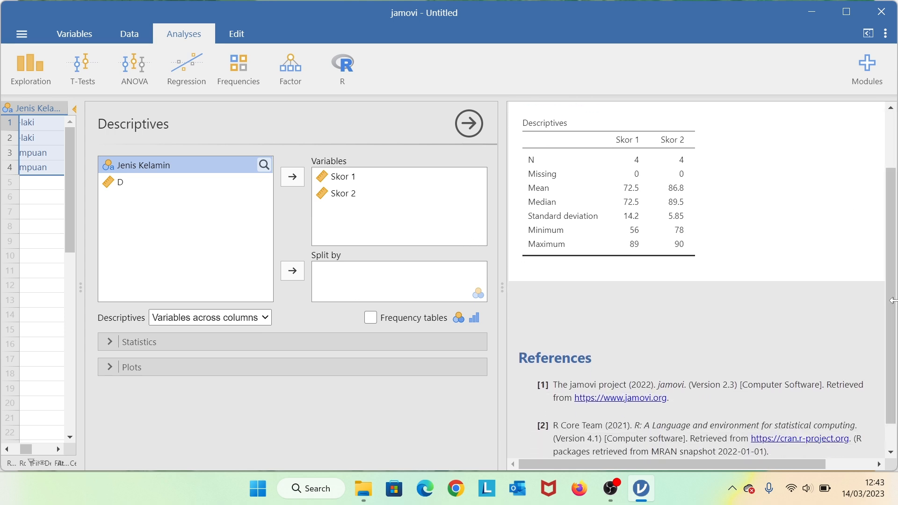
- Add the Shapiro-Wilk normality test to the Descriptives analysis of Skor 1 and Skor 2, and close its options
{"action": "left_click", "coordinate": [155, 343]}
{"action": "left_click_drag", "start_coordinate": [495, 269], "coordinate": [499, 392]}
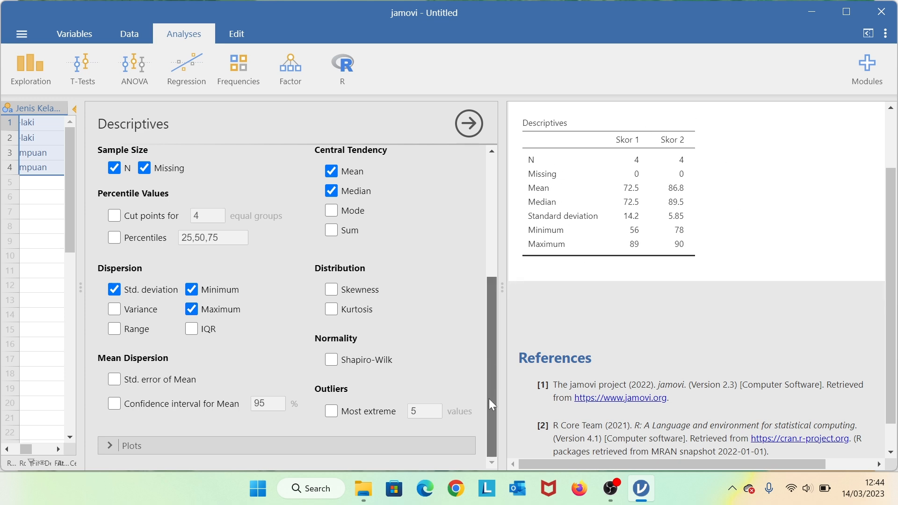
{"action": "scroll", "coordinate": [493, 310], "scroll_direction": "up", "scroll_amount": 2}
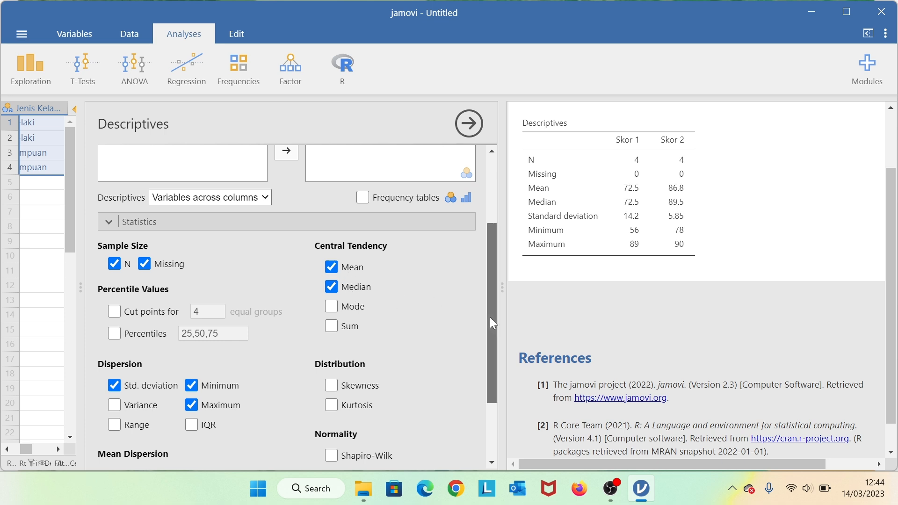
{"action": "left_click_drag", "start_coordinate": [490, 317], "coordinate": [493, 381]}
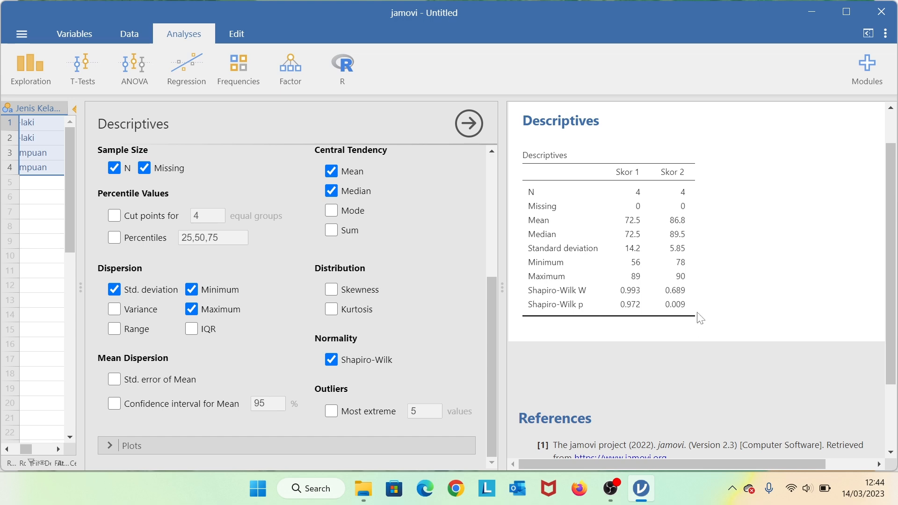
{"action": "left_click_drag", "start_coordinate": [490, 333], "coordinate": [500, 373]}
{"action": "left_click_drag", "start_coordinate": [494, 364], "coordinate": [474, 204]}
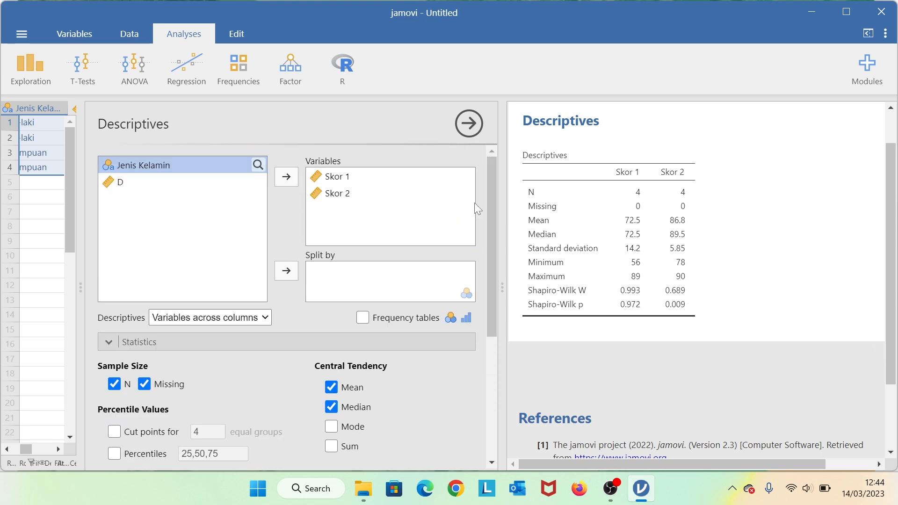
{"action": "left_click", "coordinate": [468, 114]}
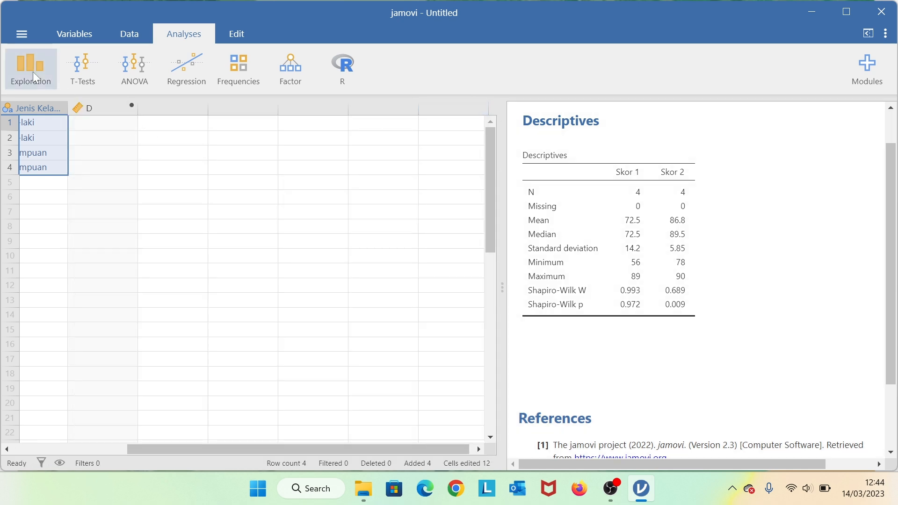
- Create a Scatterplot with Skor 1 on the X-axis, Skor 2 on the Y-axis and Jenis Kelamin as the group, and view the plot
{"action": "left_click", "coordinate": [29, 71]}
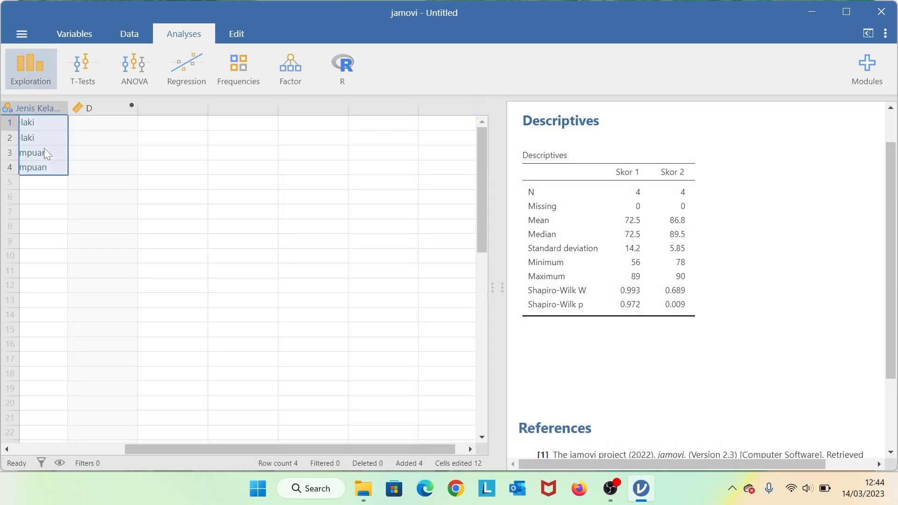
{"action": "left_click", "coordinate": [47, 154]}
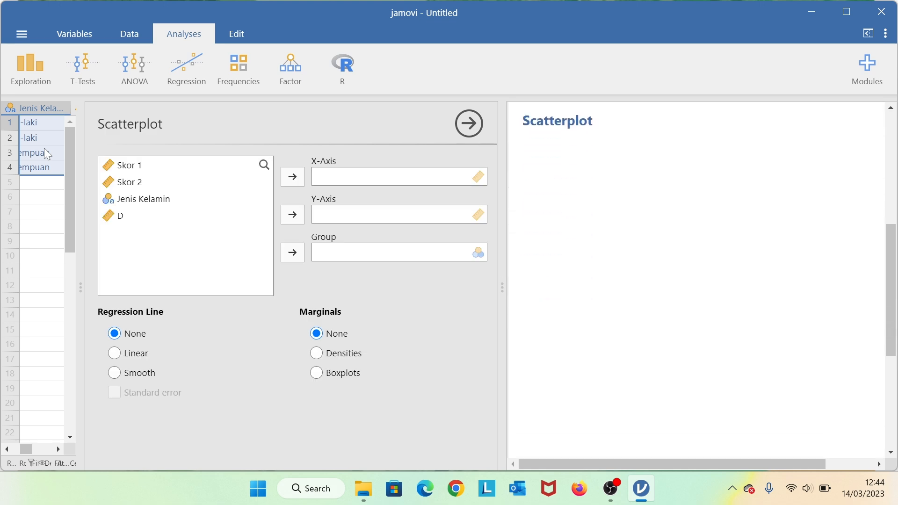
{"action": "left_click", "coordinate": [136, 166]}
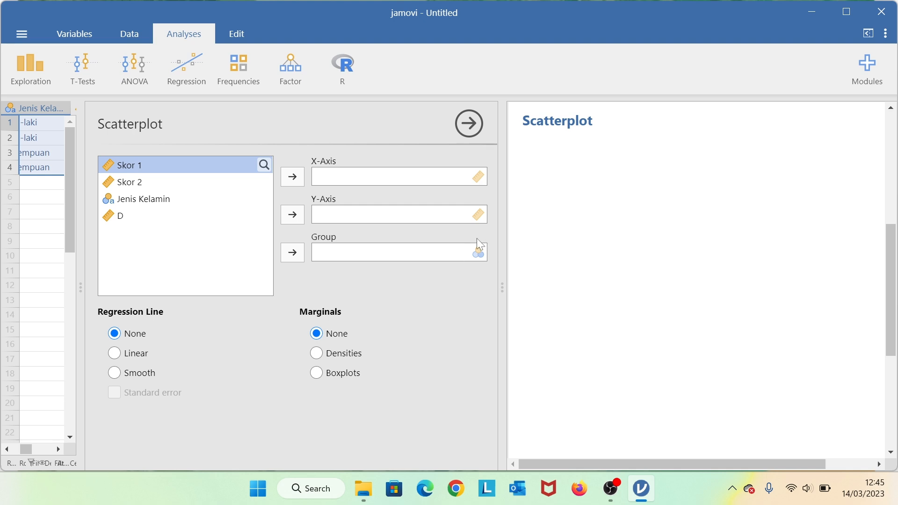
{"action": "left_click", "coordinate": [292, 178]}
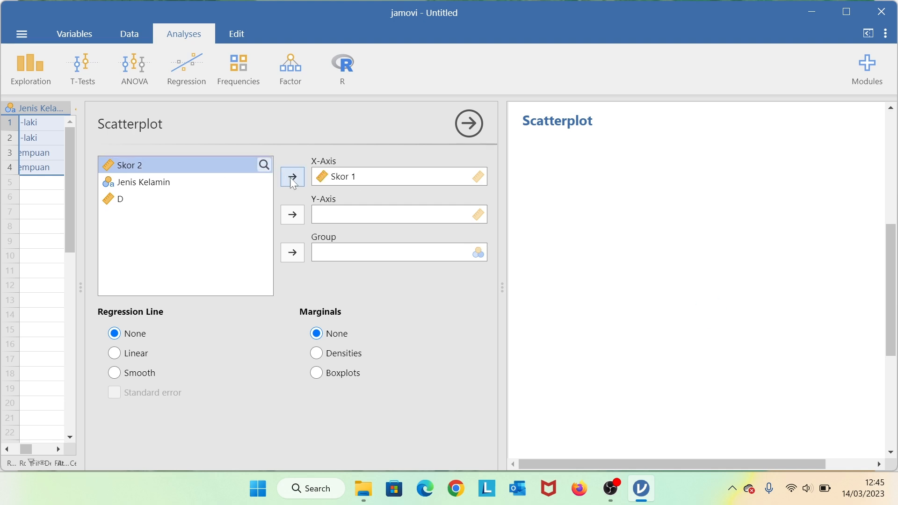
{"action": "left_click", "coordinate": [292, 214]}
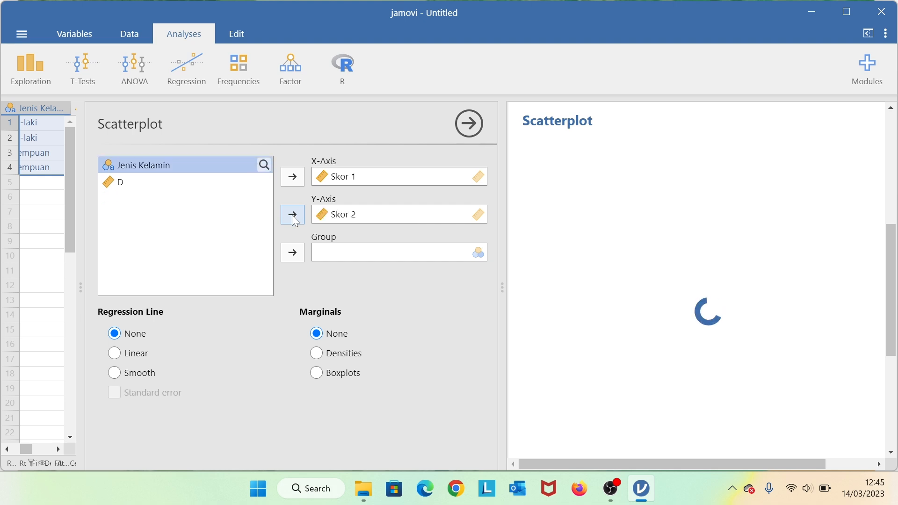
{"action": "left_click", "coordinate": [296, 256]}
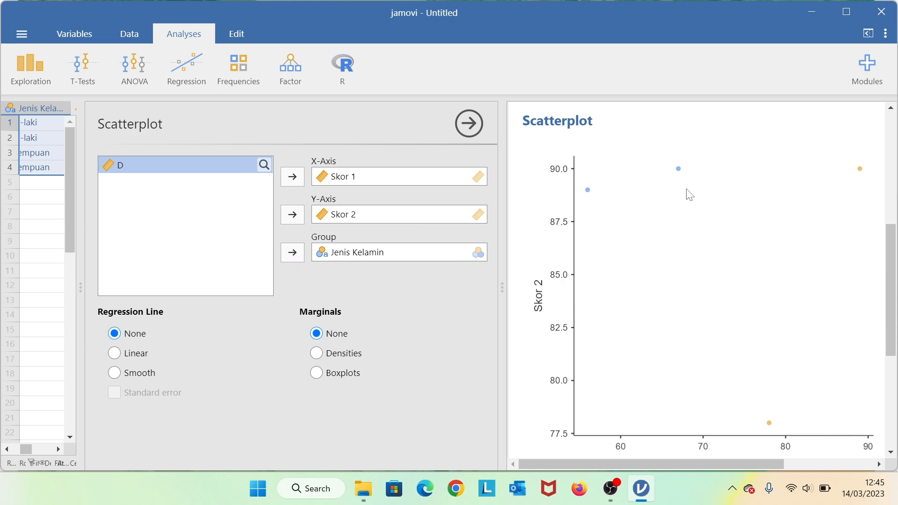
{"action": "mouse_move", "coordinate": [889, 351]}
{"action": "left_mouse_down"}
{"action": "mouse_move", "coordinate": [892, 432]}
{"action": "mouse_move", "coordinate": [897, 356]}
{"action": "left_mouse_up"}
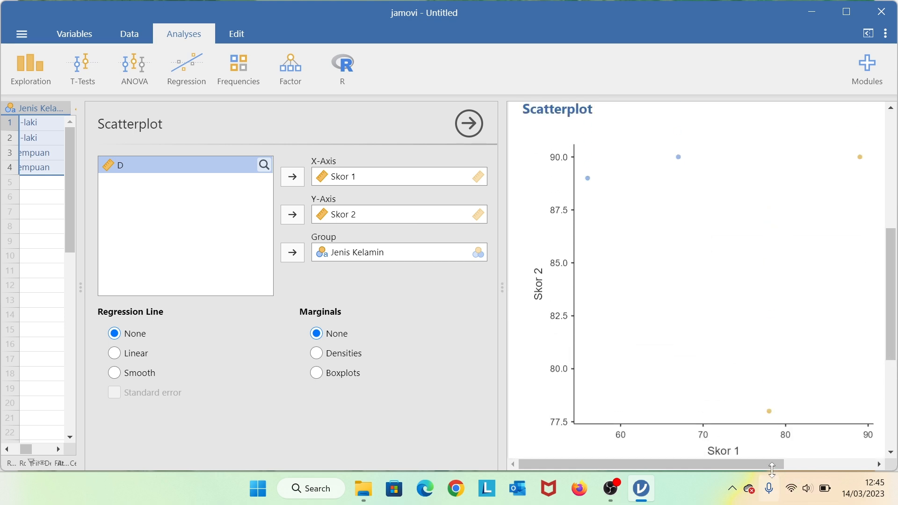
{"action": "left_click_drag", "start_coordinate": [767, 465], "coordinate": [842, 473]}
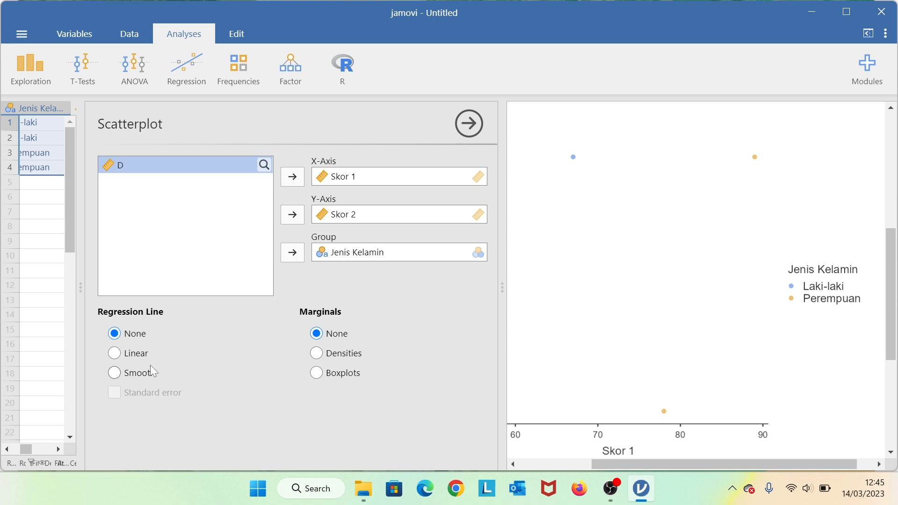
- Try the Linear and Smooth regression lines with standard error on the scatterplot, and return the regression line to None
{"action": "left_click", "coordinate": [121, 357]}
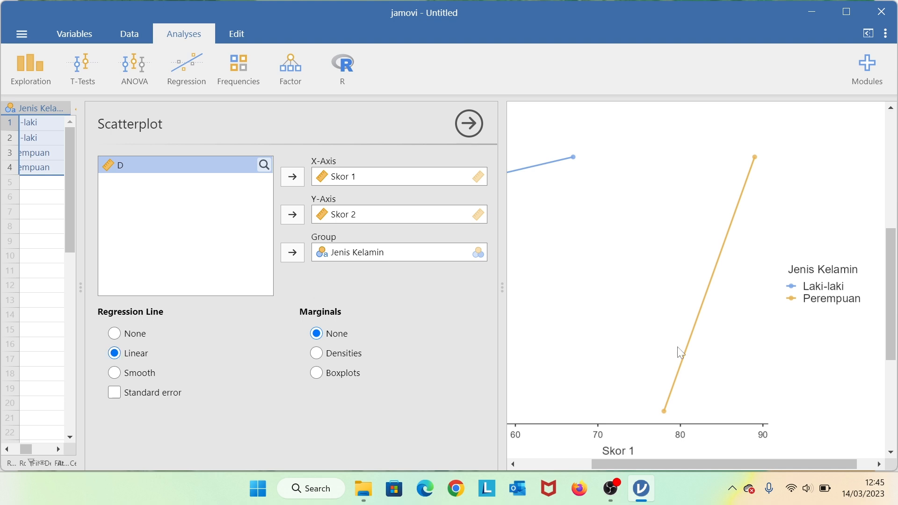
{"action": "left_click_drag", "start_coordinate": [750, 462], "coordinate": [709, 482]}
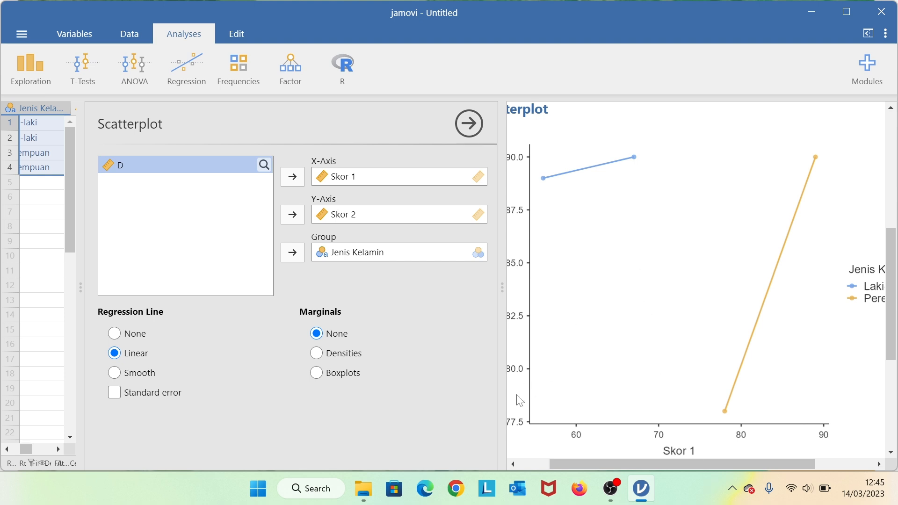
{"action": "left_click", "coordinate": [145, 374]}
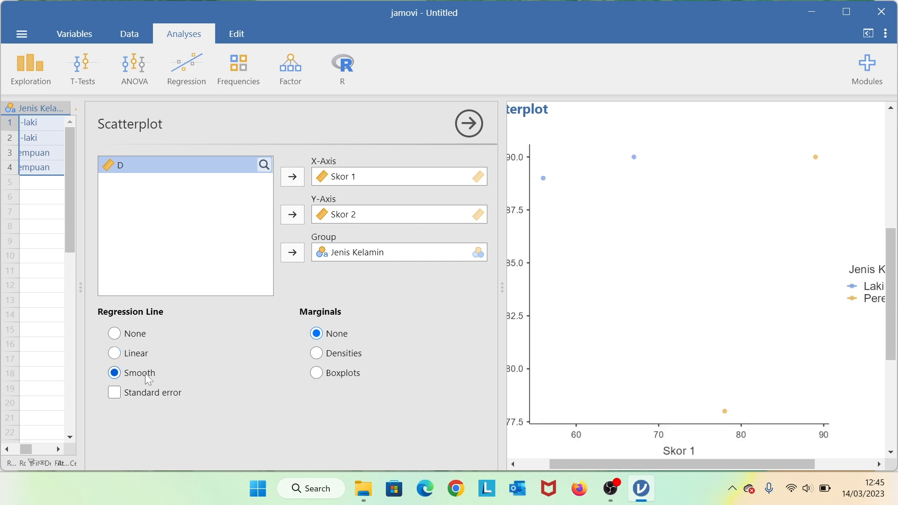
{"action": "left_click", "coordinate": [138, 391]}
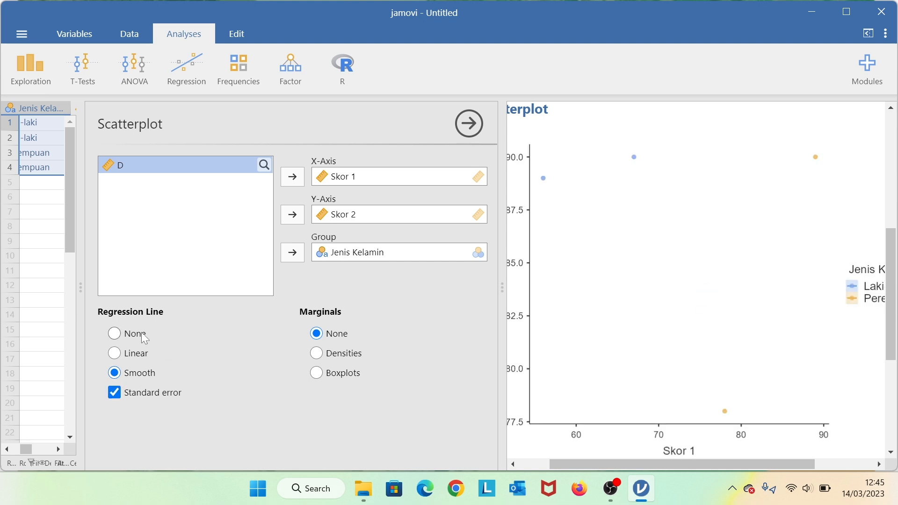
{"action": "left_click", "coordinate": [130, 335]}
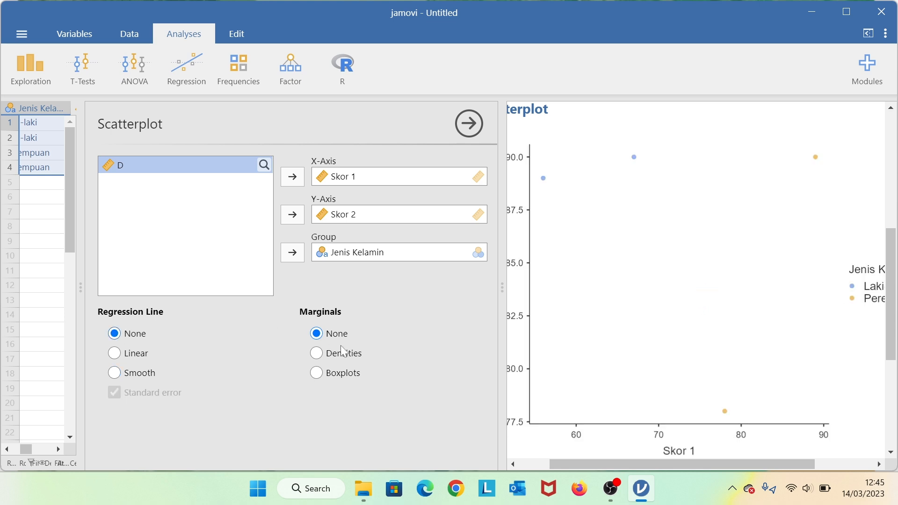
- Preview density marginals on the scatterplot, switch the marginals to Boxplots and close the analysis options
{"action": "left_click", "coordinate": [317, 354]}
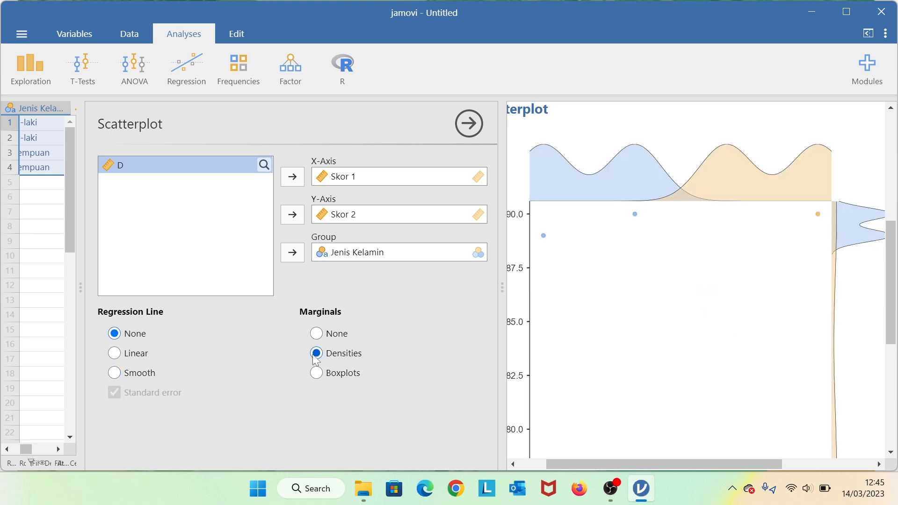
{"action": "left_click_drag", "start_coordinate": [717, 468], "coordinate": [554, 465]}
{"action": "left_click", "coordinate": [317, 374]}
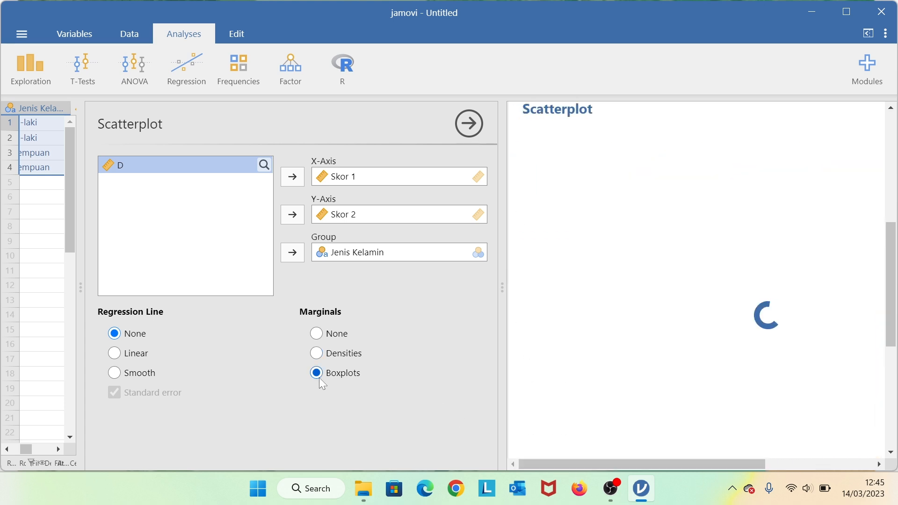
{"action": "left_click_drag", "start_coordinate": [588, 463], "coordinate": [773, 476]}
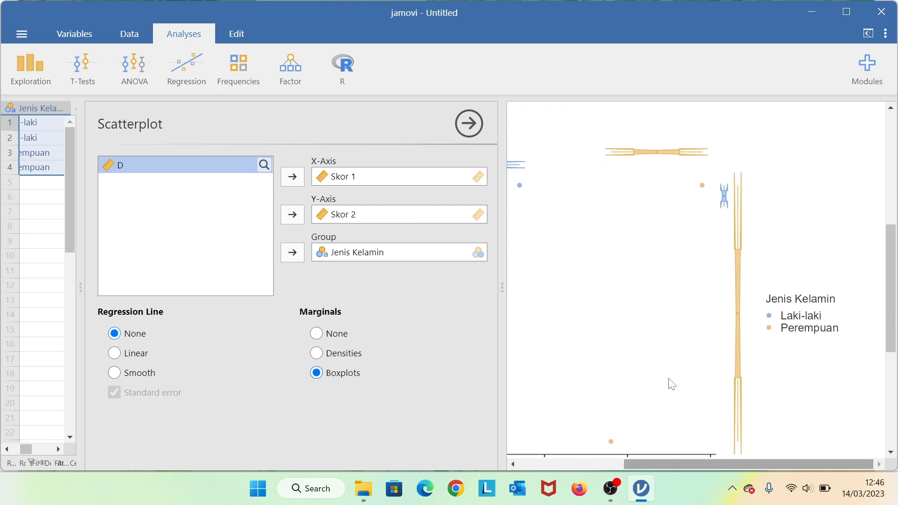
{"action": "left_click", "coordinate": [465, 125]}
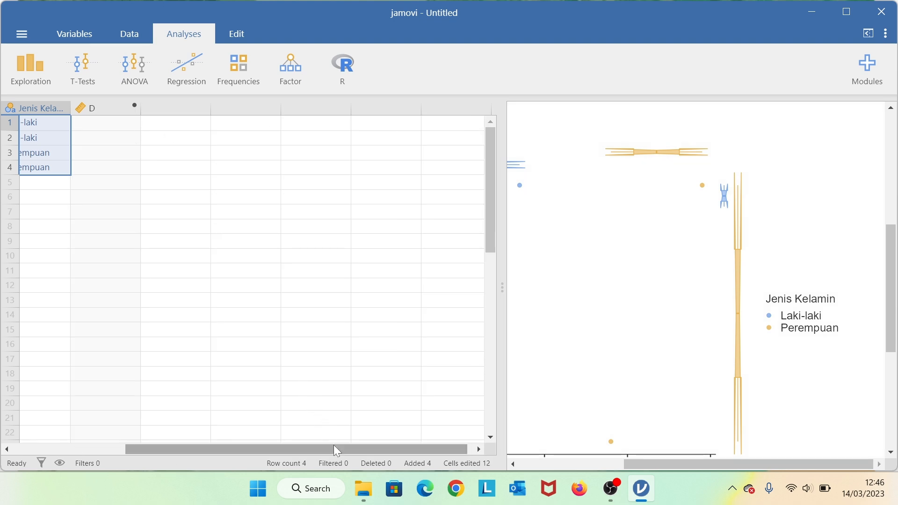
{"action": "left_click_drag", "start_coordinate": [338, 456], "coordinate": [116, 405]}
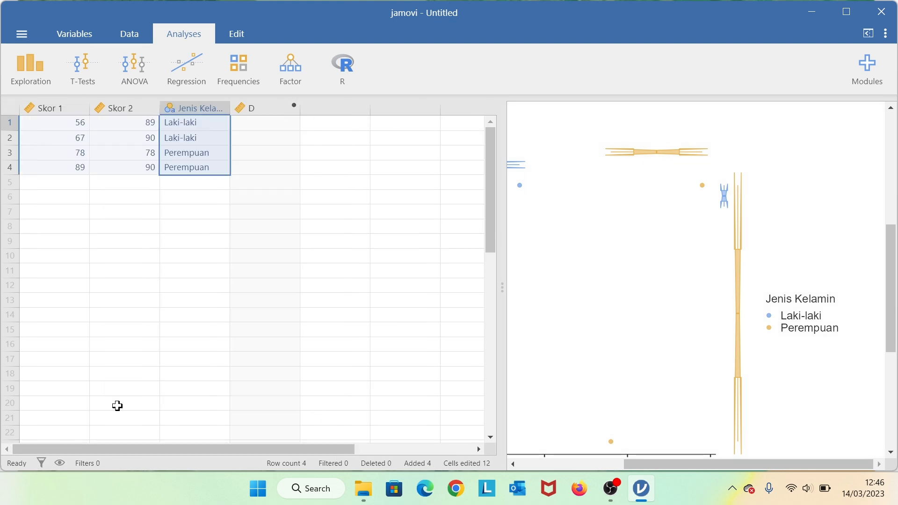
{"action": "left_click", "coordinate": [38, 69]}
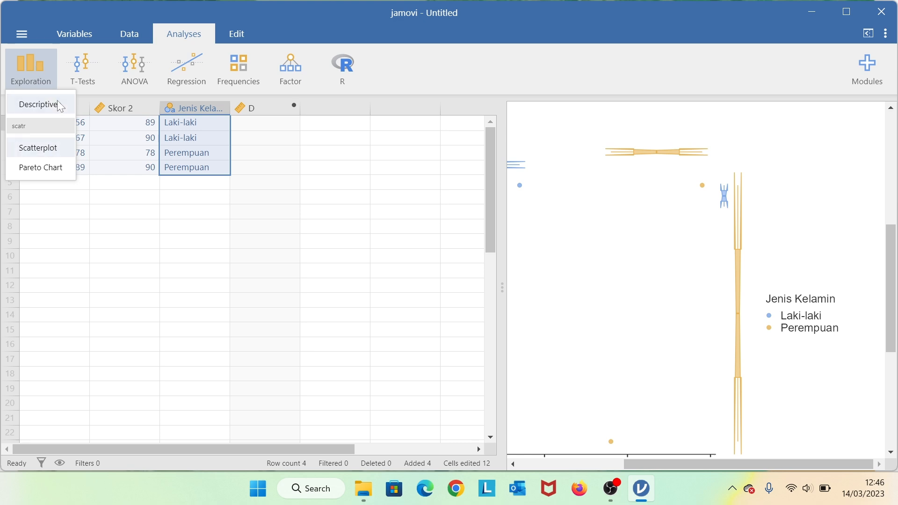
{"action": "left_click", "coordinate": [50, 148]}
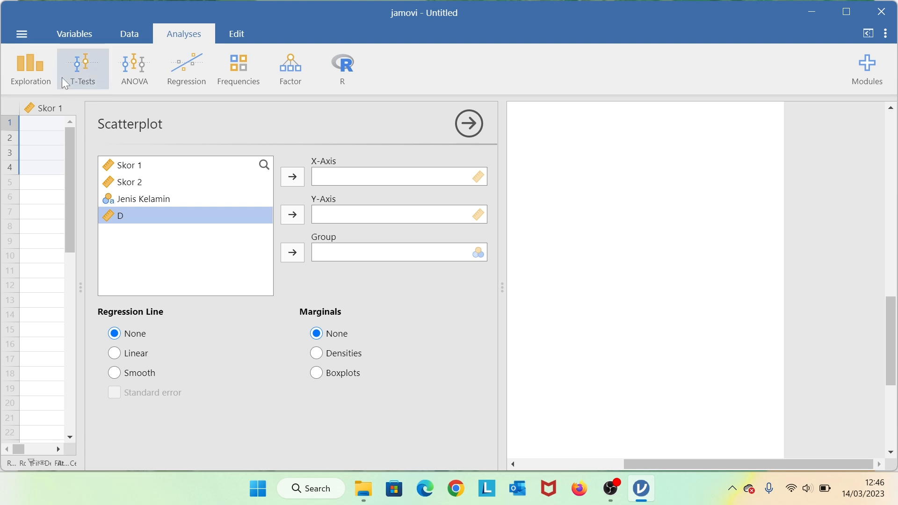
- Create a Pareto Chart with Jenis Kelamin on the X-axis
{"action": "left_click", "coordinate": [39, 76]}
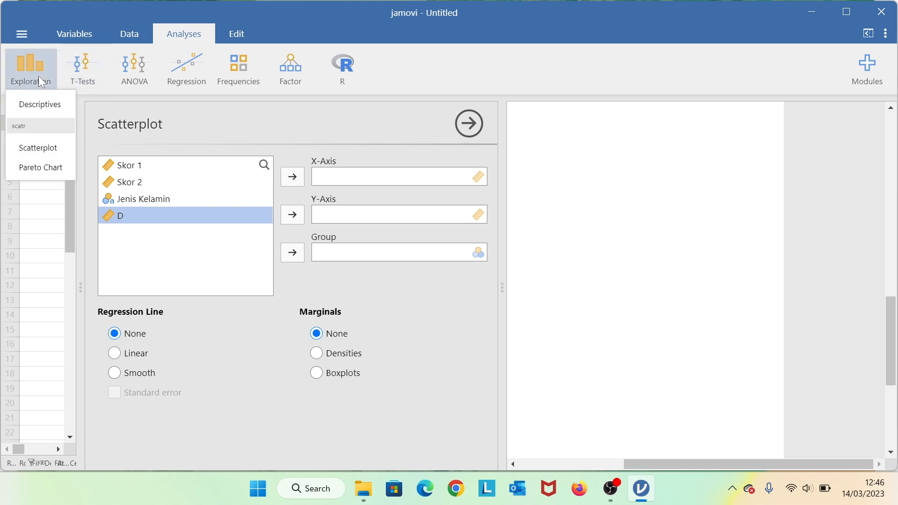
{"action": "left_click", "coordinate": [50, 171]}
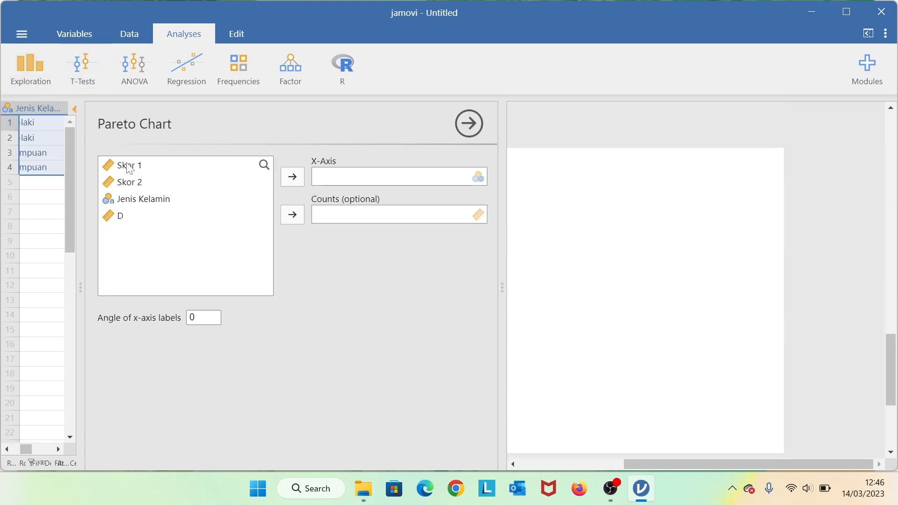
{"action": "left_click", "coordinate": [139, 163]}
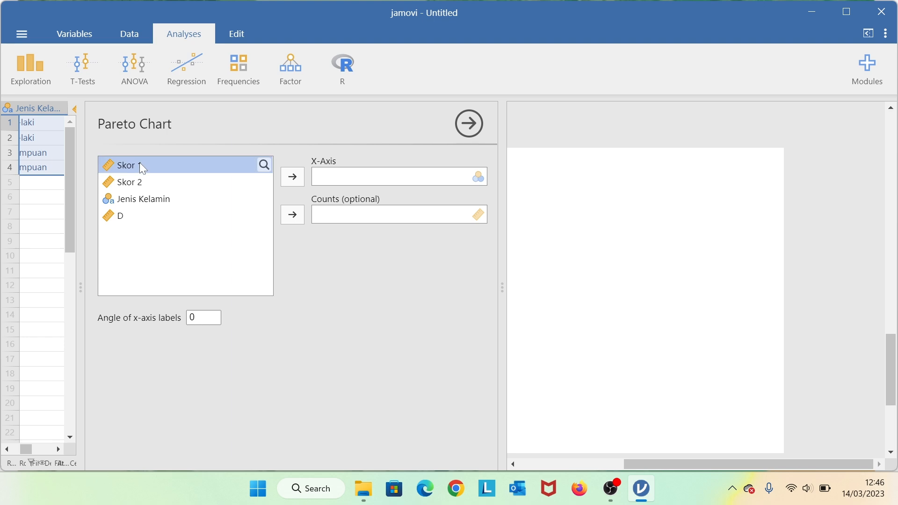
{"action": "left_click", "coordinate": [296, 173]}
{"action": "left_click", "coordinate": [145, 199]}
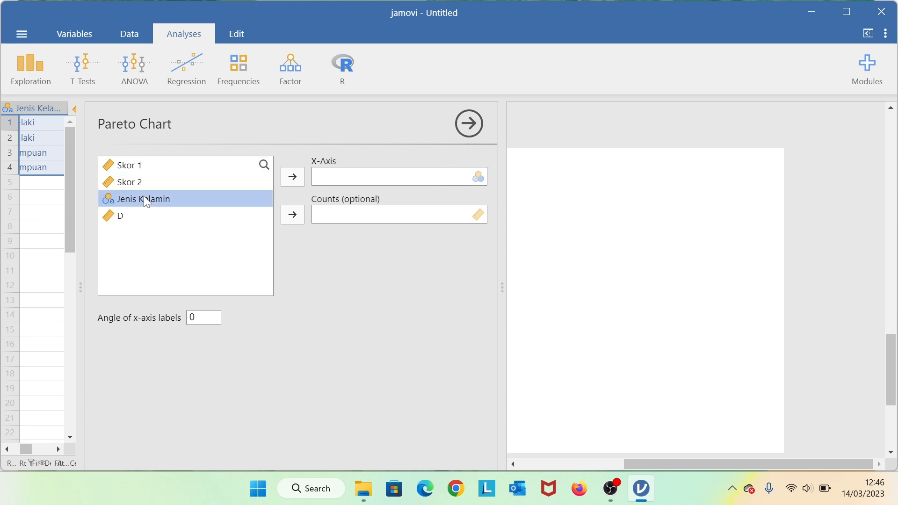
{"action": "left_click", "coordinate": [297, 179]}
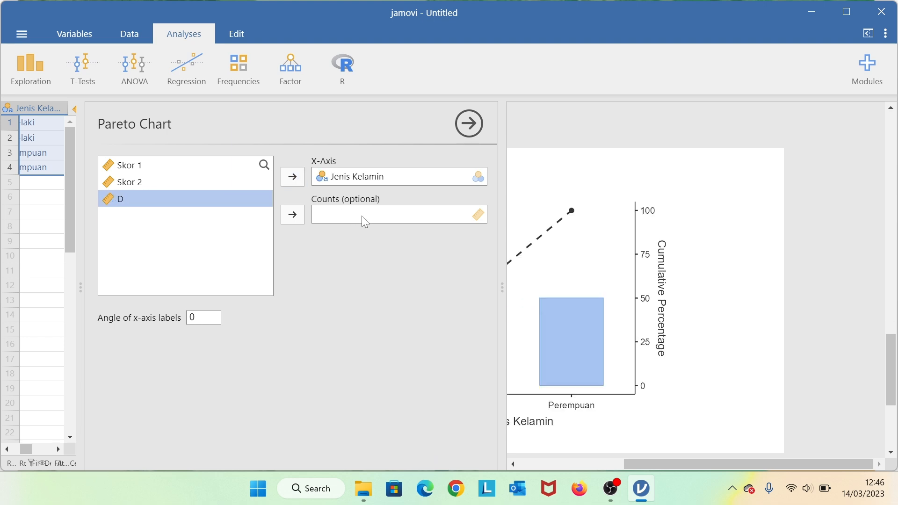
- Use Skor 1 as the counts of the Pareto chart, view the whole chart and close its options
{"action": "left_click", "coordinate": [142, 169]}
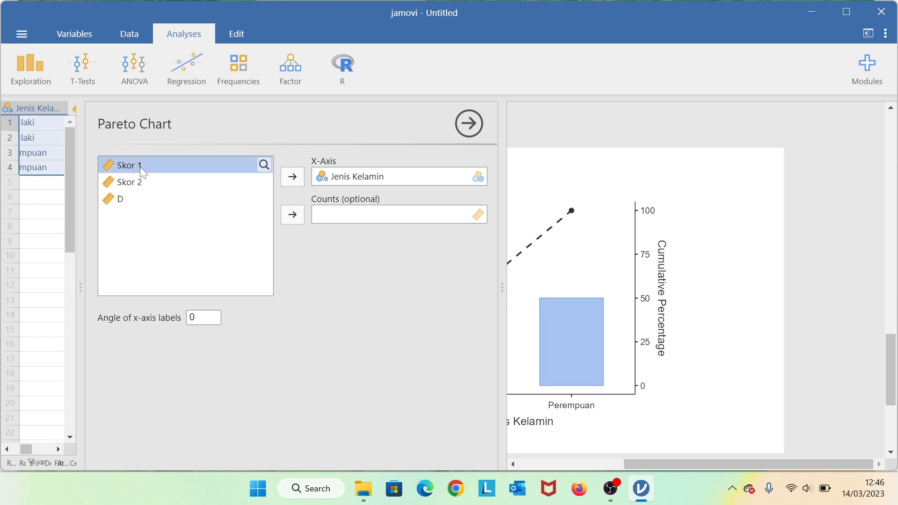
{"action": "left_click", "coordinate": [303, 221]}
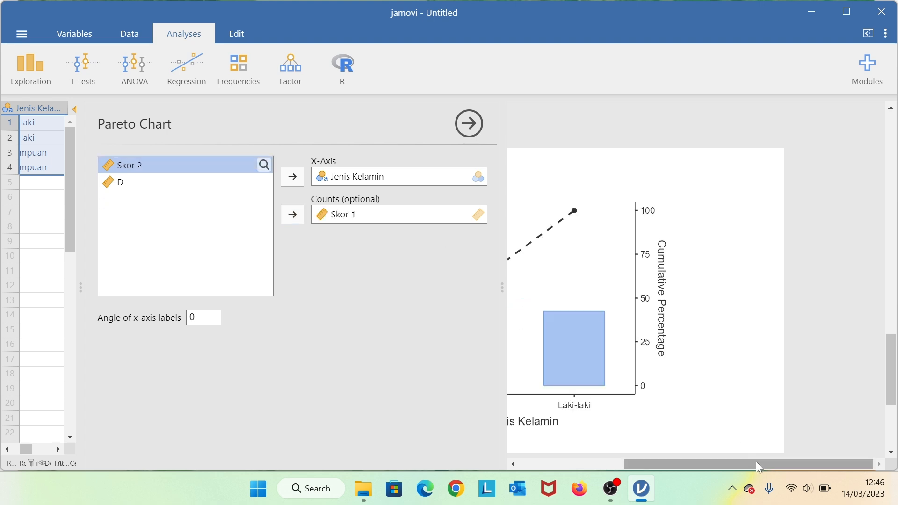
{"action": "left_click_drag", "start_coordinate": [757, 465], "coordinate": [618, 463]}
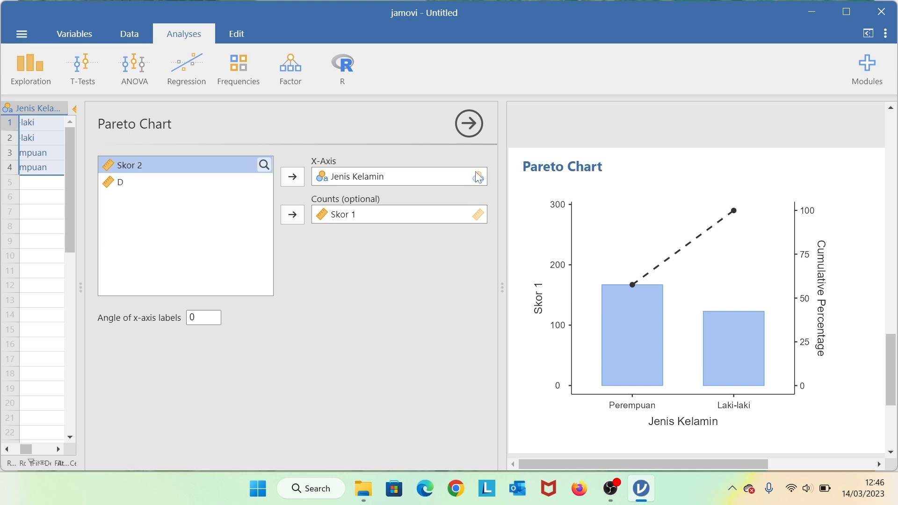
{"action": "left_click", "coordinate": [470, 125]}
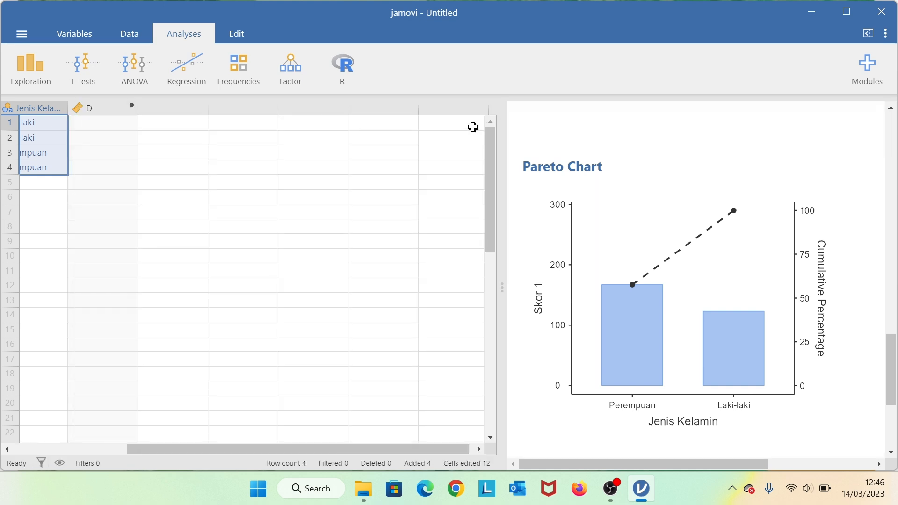
{"action": "left_click", "coordinate": [31, 68]}
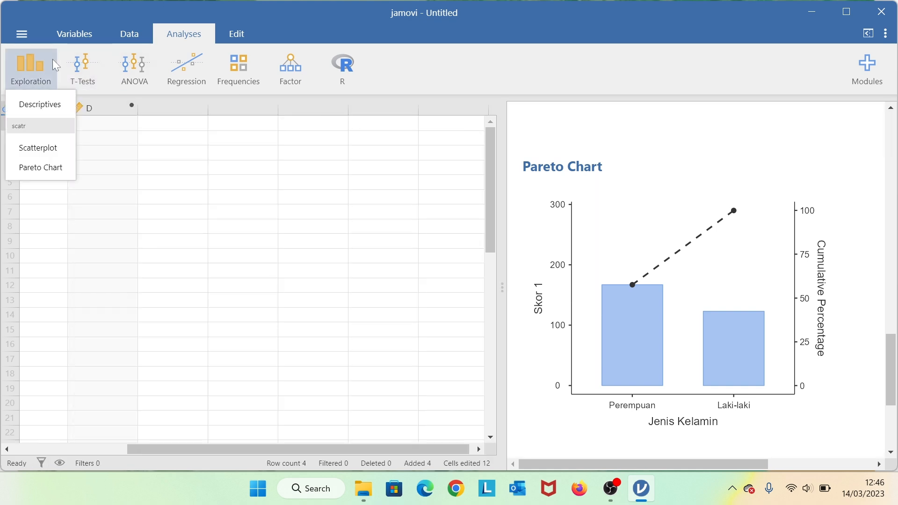
- Run an Independent Samples T-Test with Skor 1 as the dependent variable and Jenis Kelamin as the grouping variable
{"action": "left_click", "coordinate": [86, 64]}
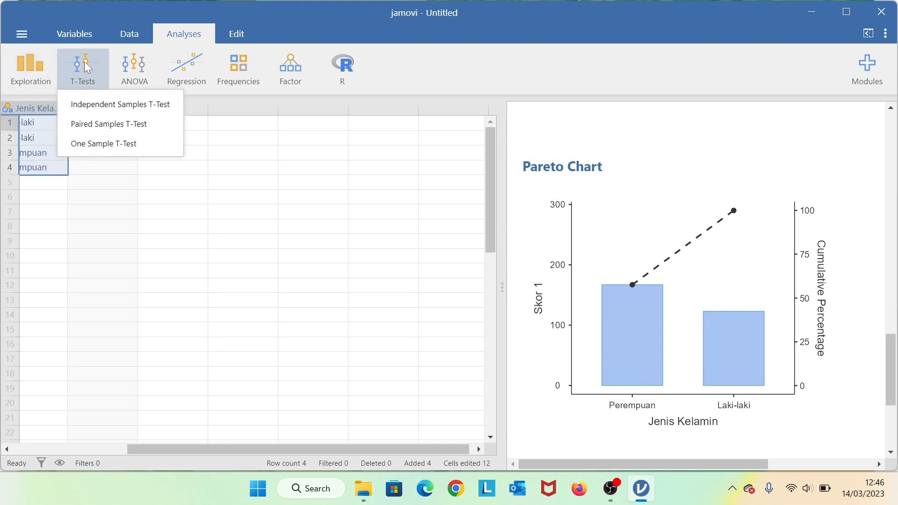
{"action": "left_click", "coordinate": [123, 107]}
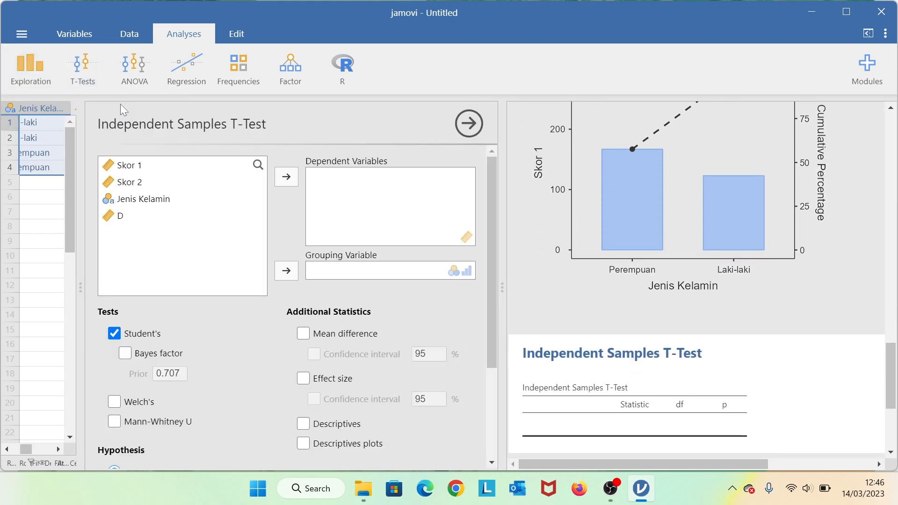
{"action": "left_click", "coordinate": [139, 165]}
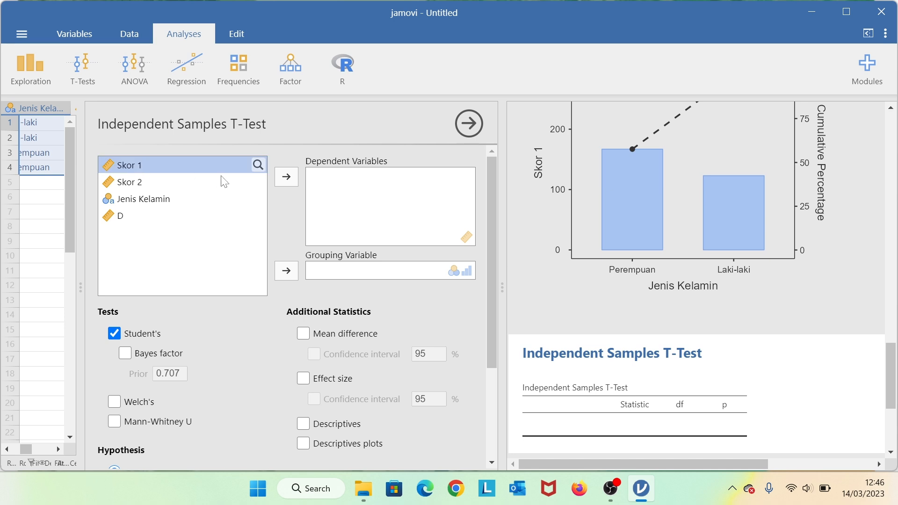
{"action": "left_click", "coordinate": [293, 175]}
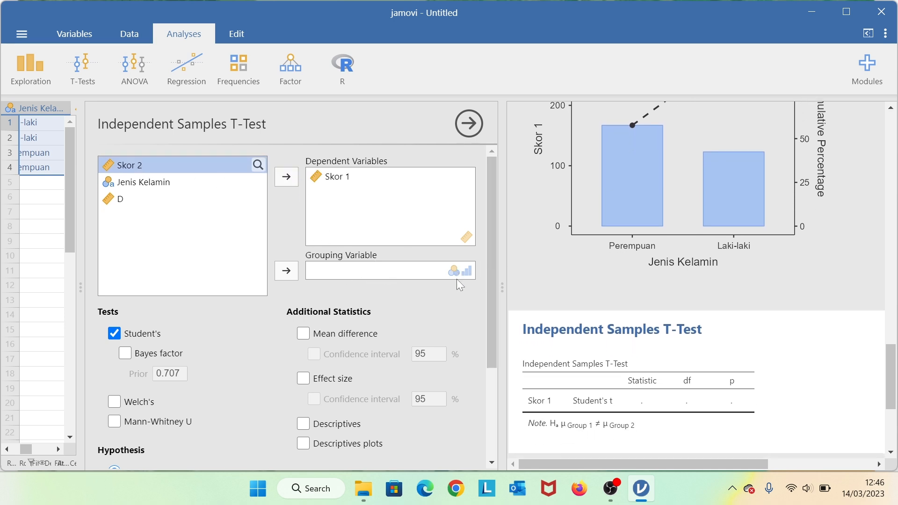
{"action": "left_click", "coordinate": [170, 183]}
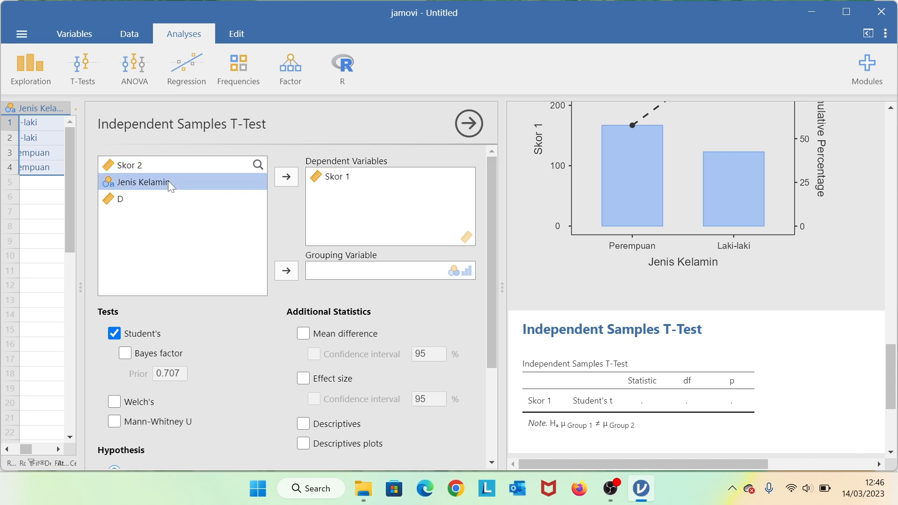
{"action": "left_click", "coordinate": [293, 273]}
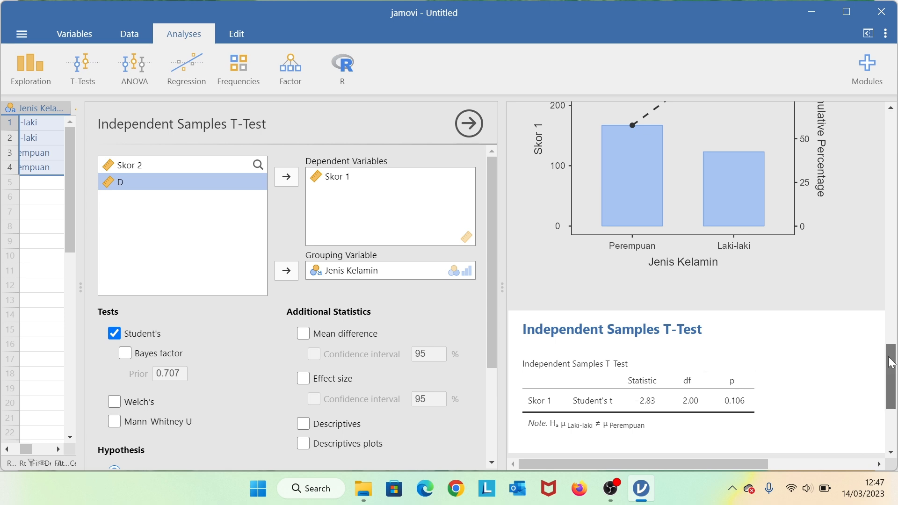
{"action": "scroll", "coordinate": [891, 402], "scroll_direction": "down", "scroll_amount": 5}
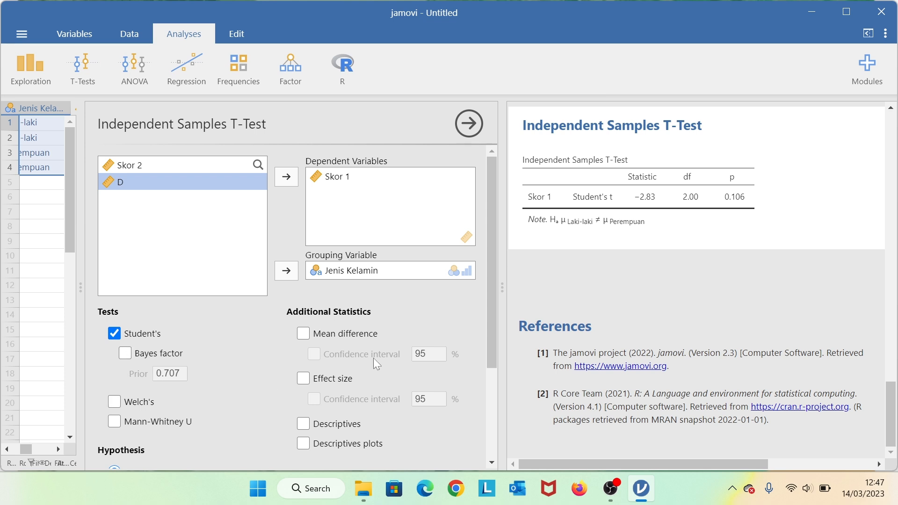
- Add the mean difference and effect size to the Independent Samples T-Test and view the full results table
{"action": "left_click_drag", "start_coordinate": [493, 327], "coordinate": [486, 422]}
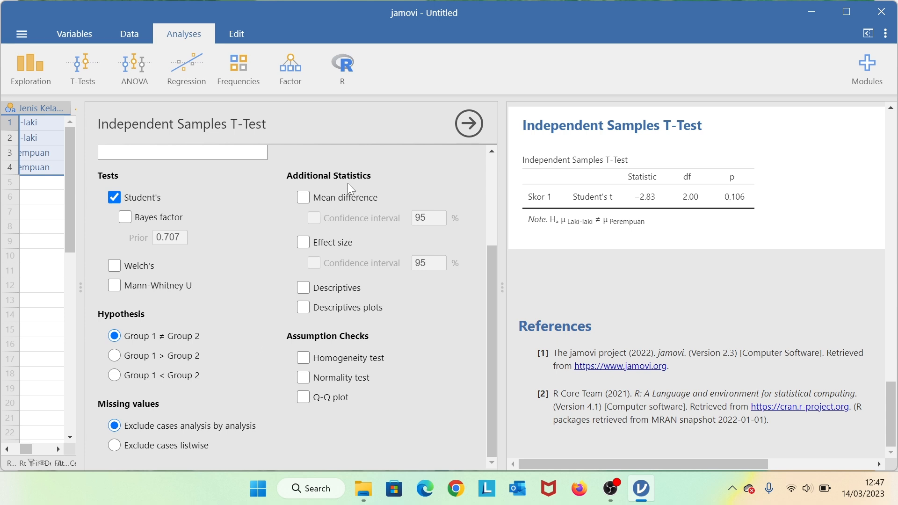
{"action": "left_click", "coordinate": [302, 198]}
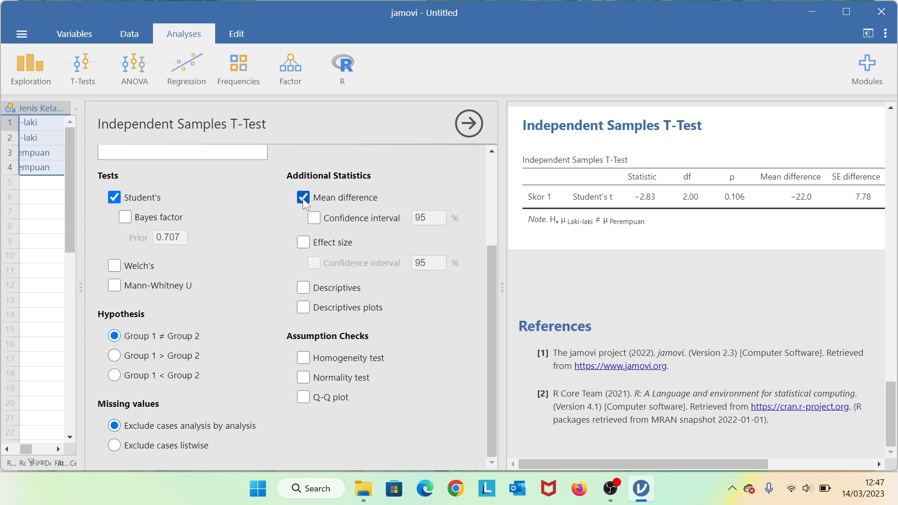
{"action": "left_click", "coordinate": [303, 241]}
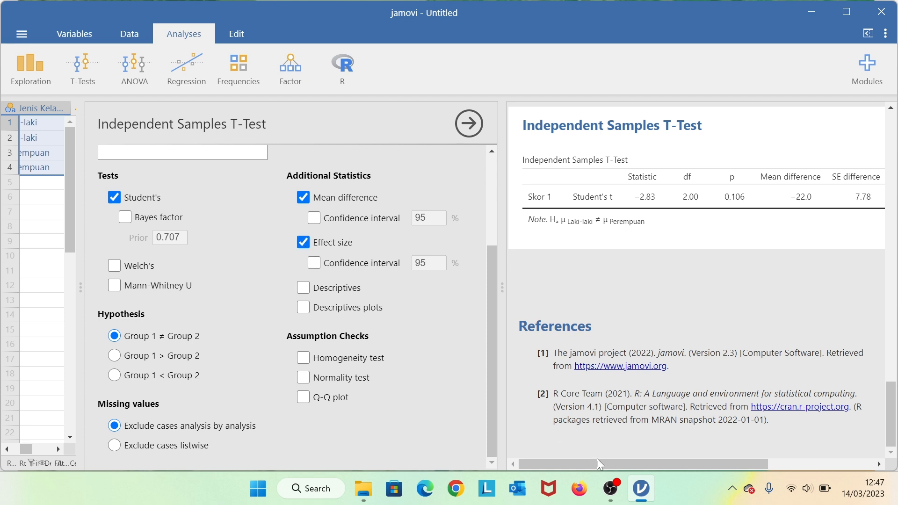
{"action": "left_click_drag", "start_coordinate": [614, 464], "coordinate": [720, 462]}
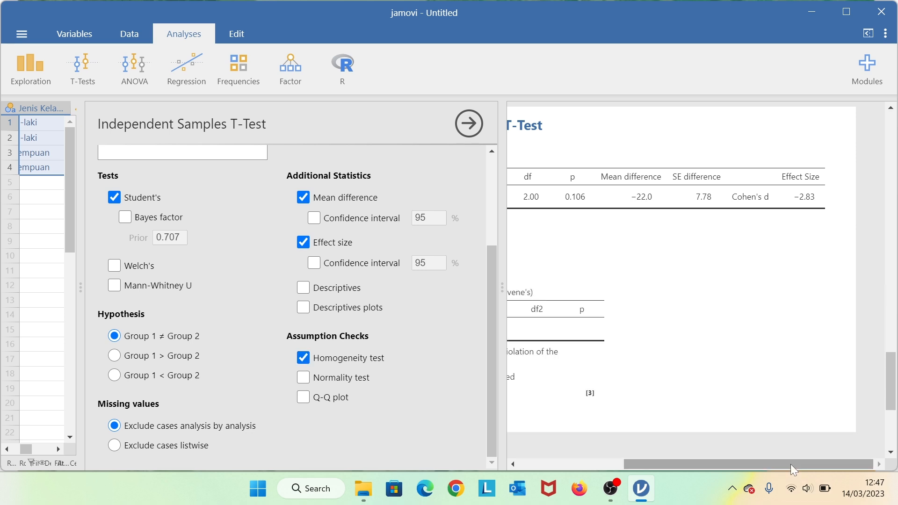
- Add the homogeneity test, normality test and Q-Q plot to the t-test, review their output and close the analysis options
{"action": "left_click_drag", "start_coordinate": [790, 462], "coordinate": [674, 471]}
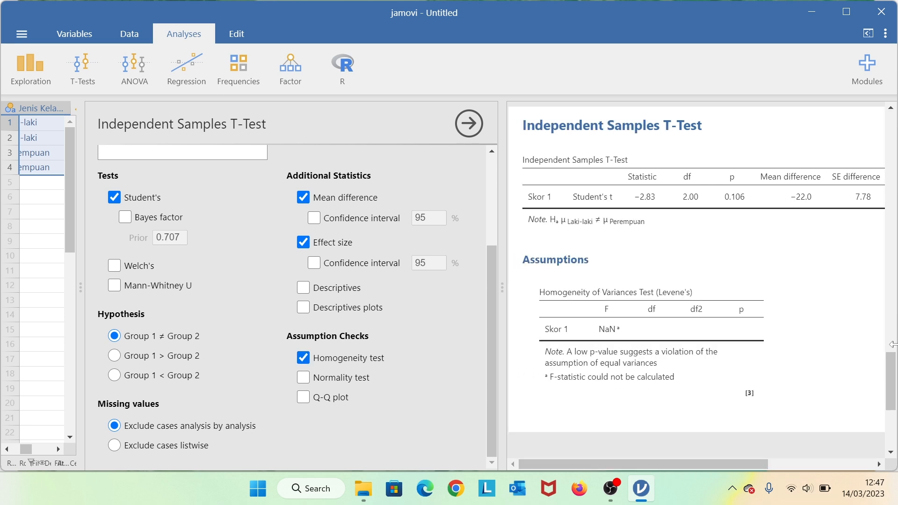
{"action": "left_click_drag", "start_coordinate": [891, 374], "coordinate": [892, 400]}
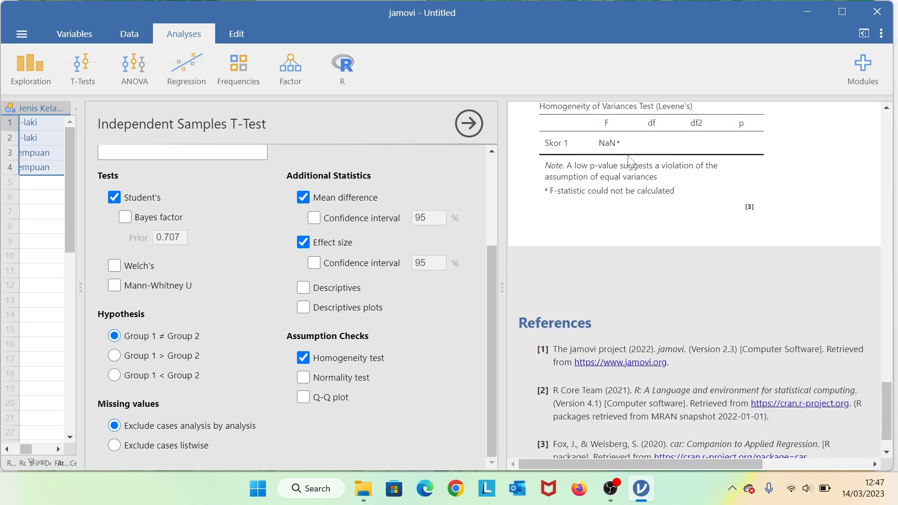
{"action": "left_click_drag", "start_coordinate": [885, 411], "coordinate": [885, 396]}
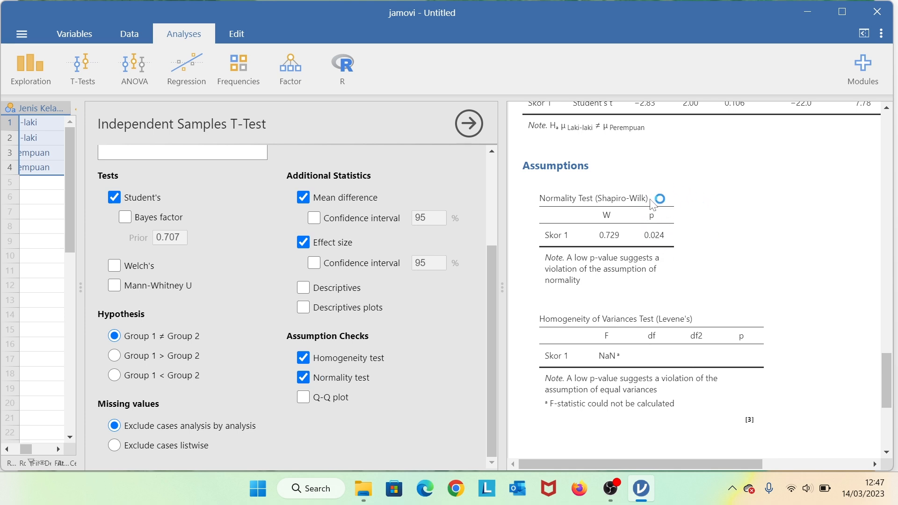
{"action": "left_click", "coordinate": [303, 397]}
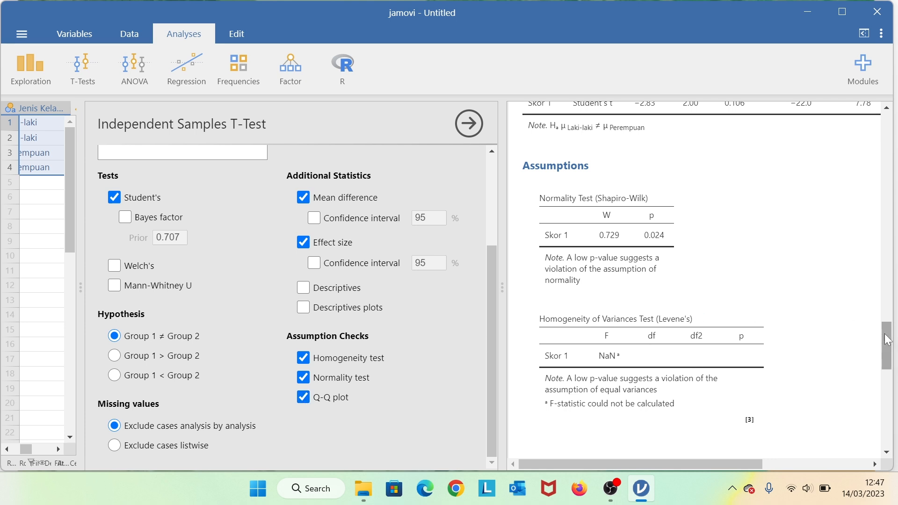
{"action": "left_click_drag", "start_coordinate": [888, 344], "coordinate": [895, 379]}
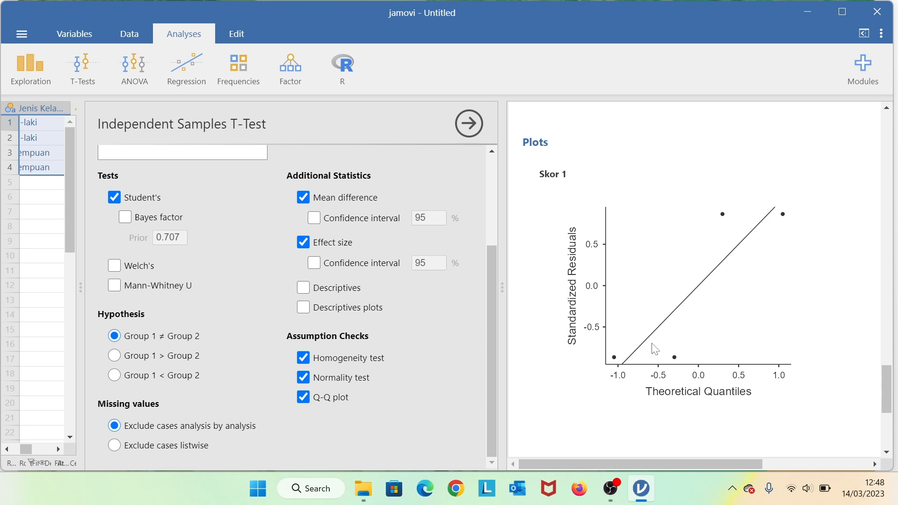
{"action": "scroll", "coordinate": [487, 327], "scroll_direction": "up", "scroll_amount": 3}
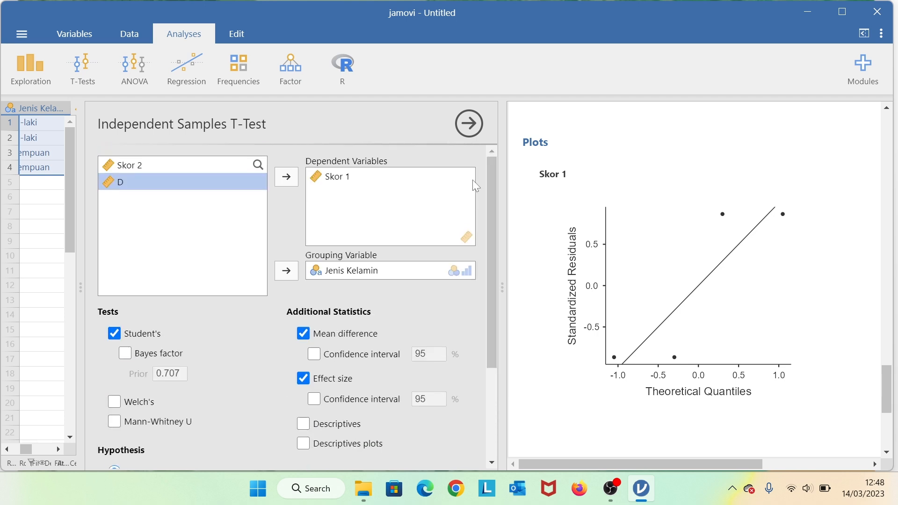
{"action": "left_click", "coordinate": [469, 123]}
- Examine which analyses are offered for t-tests, ANOVA, regression, frequencies and factor analysis
{"action": "left_click", "coordinate": [96, 79]}
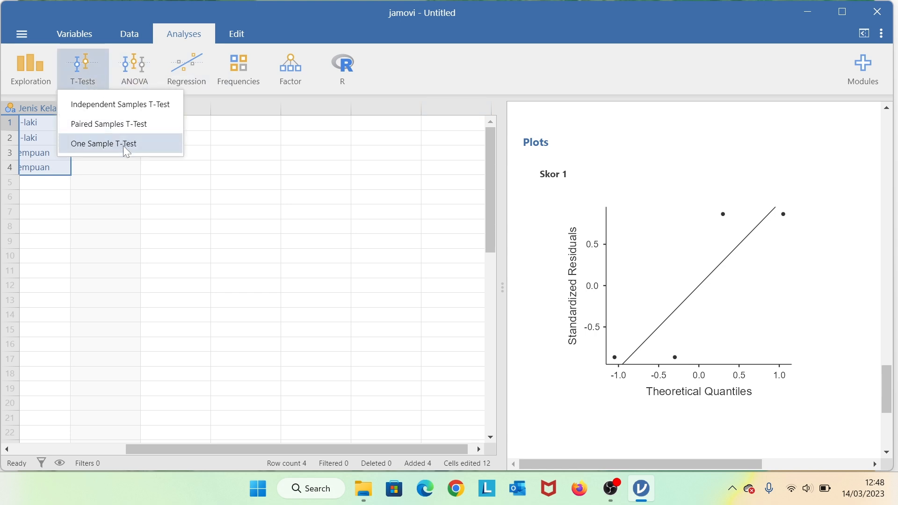
{"action": "left_click", "coordinate": [129, 74]}
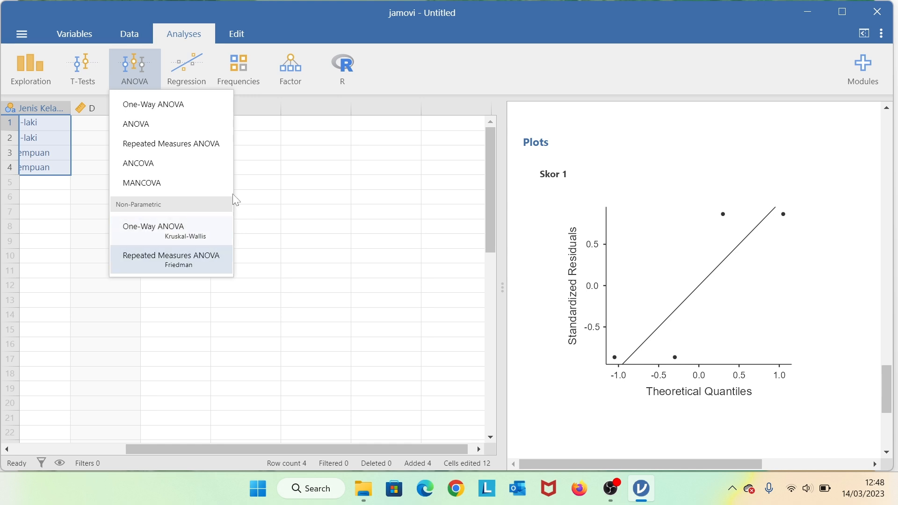
{"action": "left_click", "coordinate": [185, 61]}
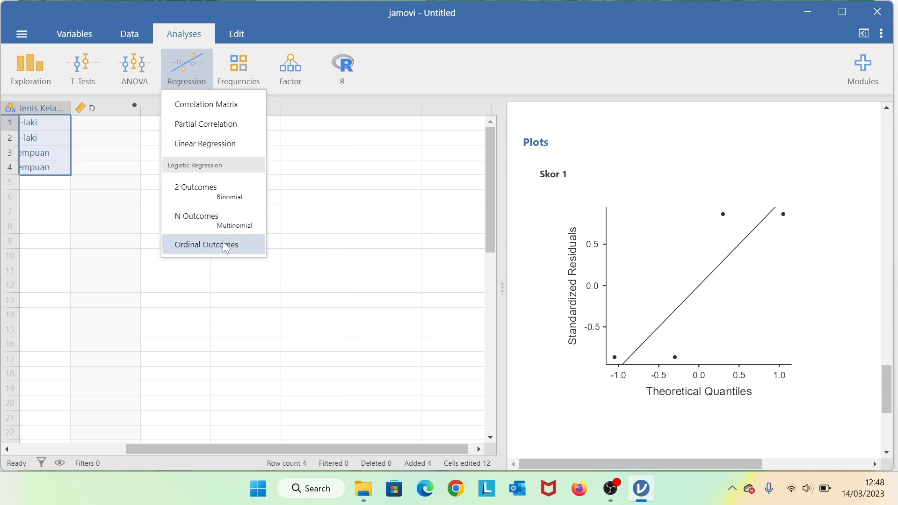
{"action": "left_click", "coordinate": [246, 55]}
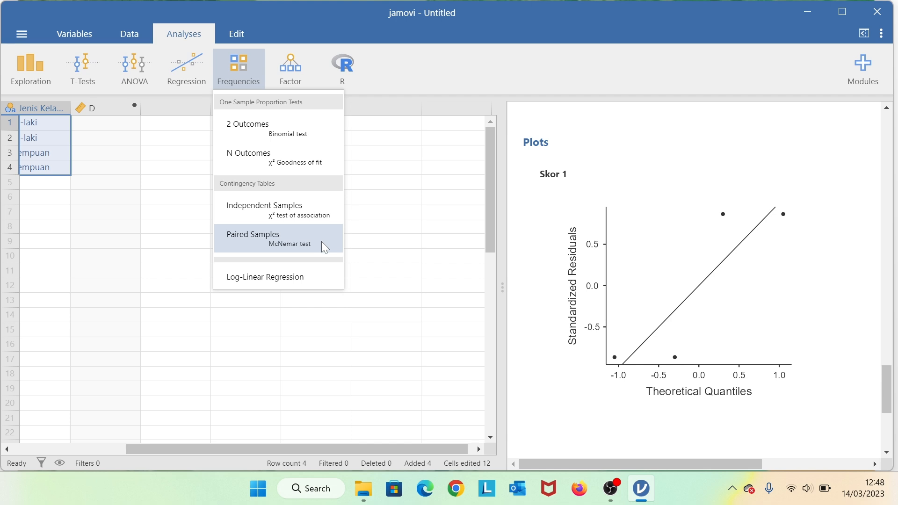
{"action": "left_click", "coordinate": [290, 70]}
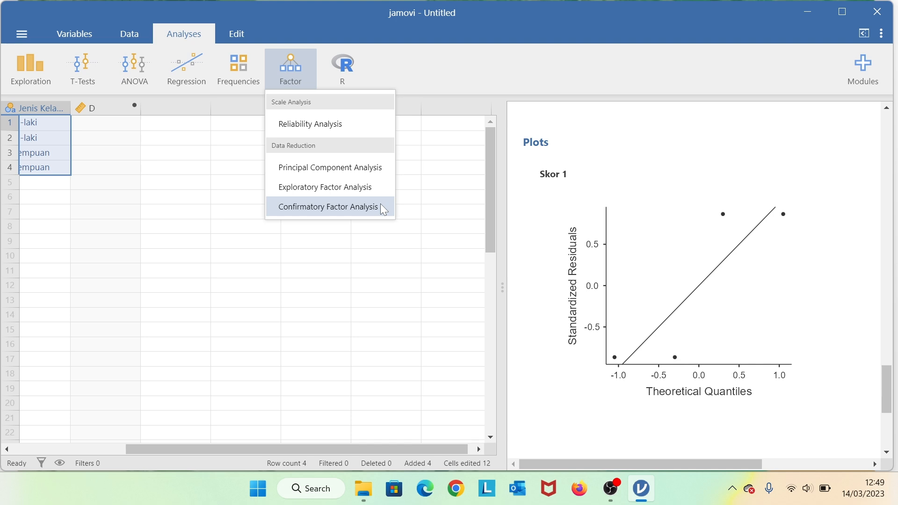
- Open the Rj Editor and highlight its sample code line "# summary(data[1:3])"
{"action": "left_click", "coordinate": [342, 66]}
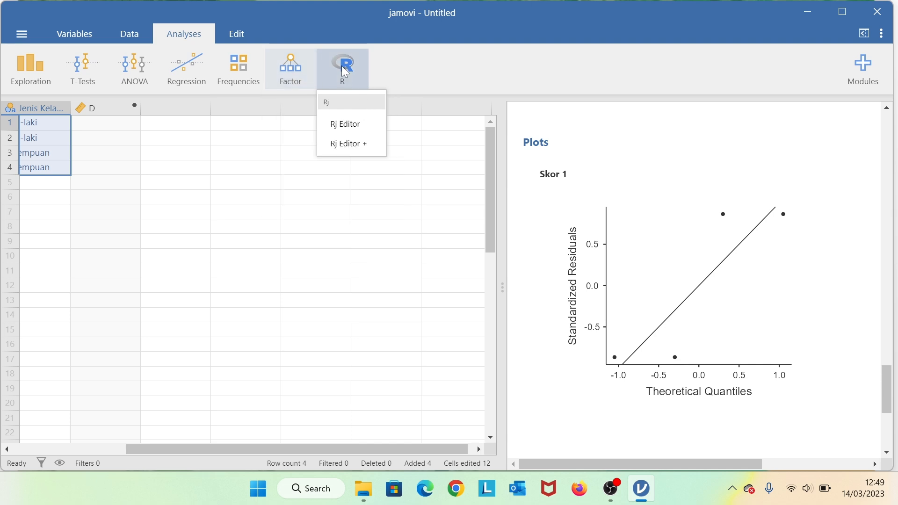
{"action": "left_click", "coordinate": [350, 125]}
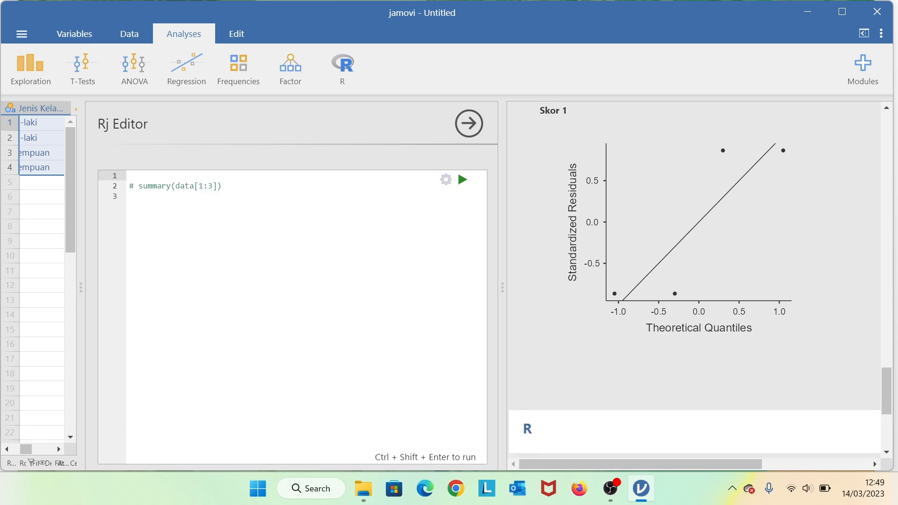
{"action": "left_click_drag", "start_coordinate": [223, 186], "coordinate": [129, 187]}
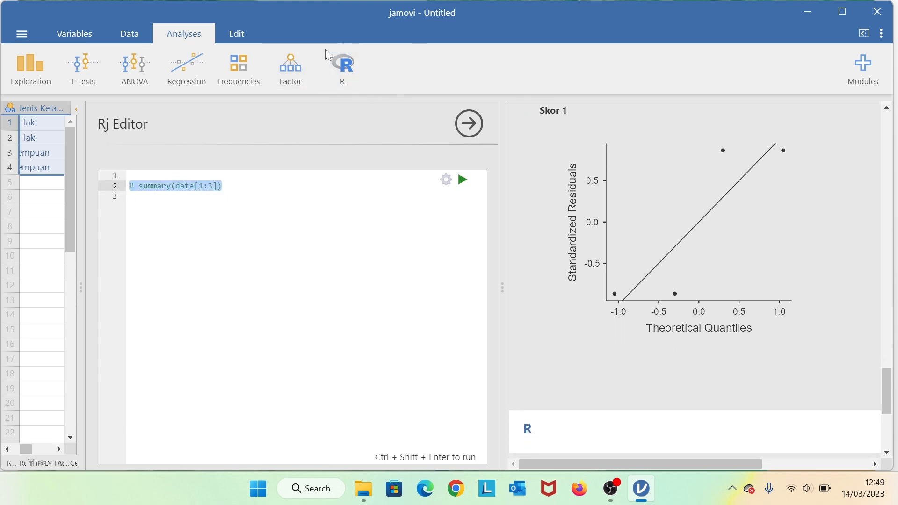
- Install the jpower power analysis module from the jamovi library and close the library
{"action": "left_click", "coordinate": [864, 75]}
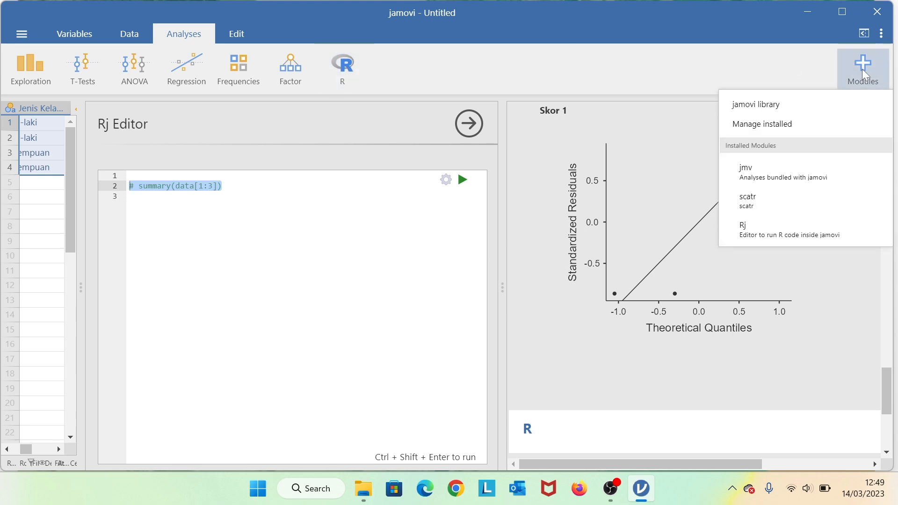
{"action": "left_click", "coordinate": [782, 100]}
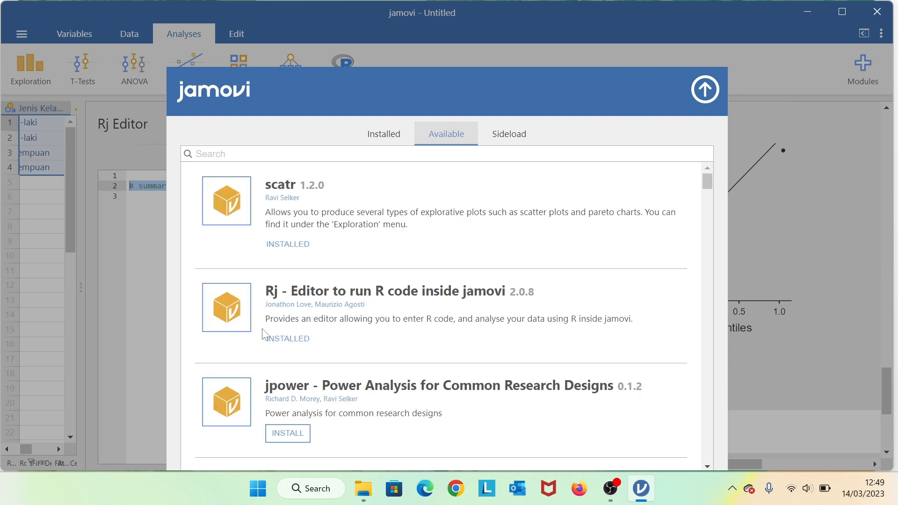
{"action": "left_click_drag", "start_coordinate": [706, 178], "coordinate": [709, 187]}
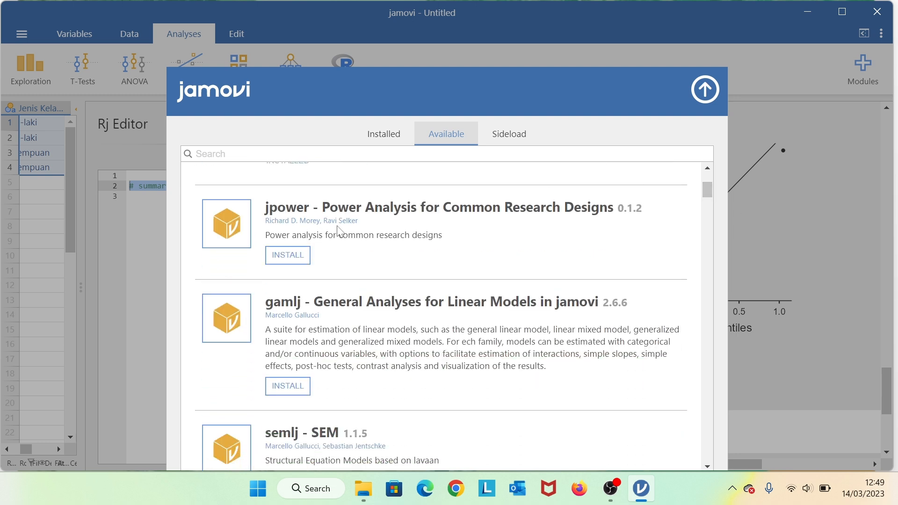
{"action": "left_click", "coordinate": [297, 258]}
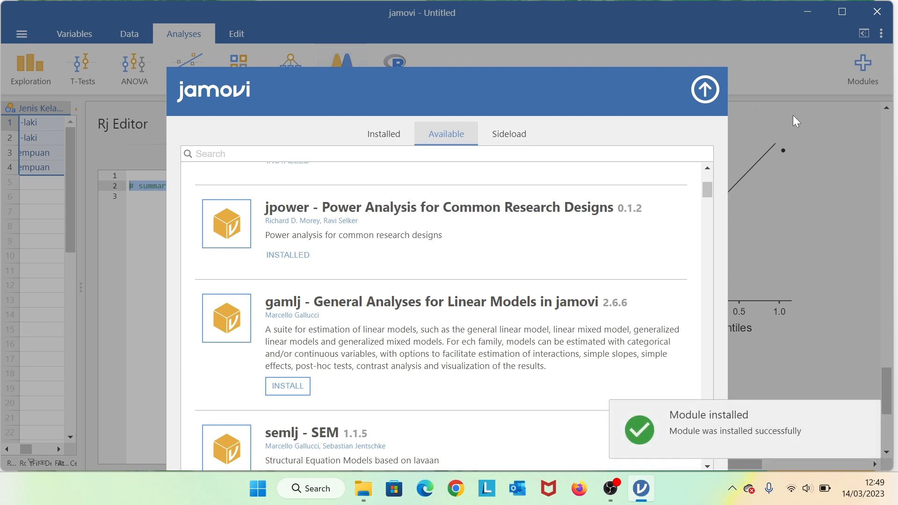
{"action": "left_click", "coordinate": [706, 92]}
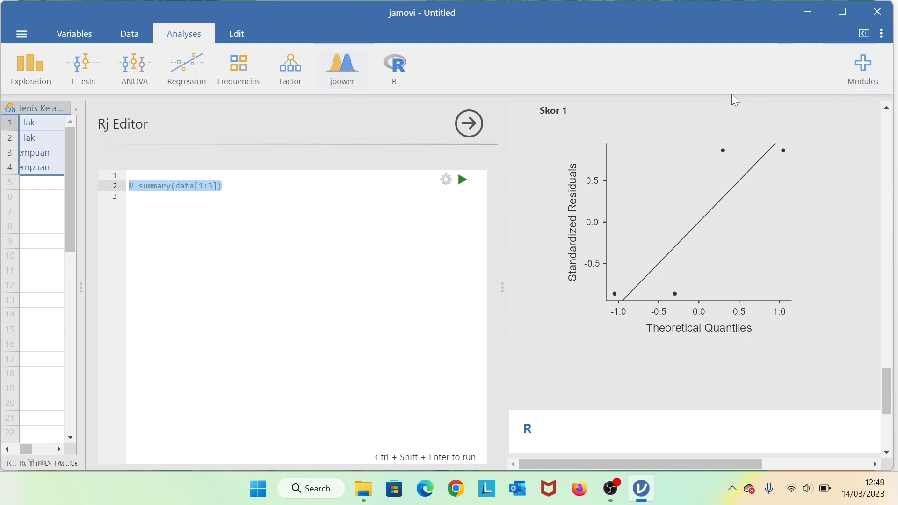
- Examine the t-test power analyses offered by the jpower module
{"action": "left_click", "coordinate": [345, 77]}
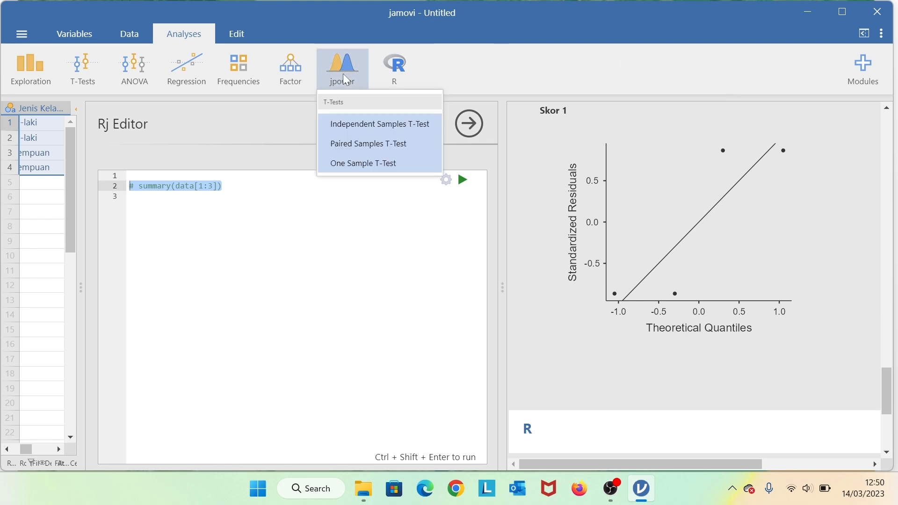
{"action": "left_click", "coordinate": [344, 75]}
{"action": "left_click", "coordinate": [344, 74]}
{"action": "left_click", "coordinate": [485, 73]}
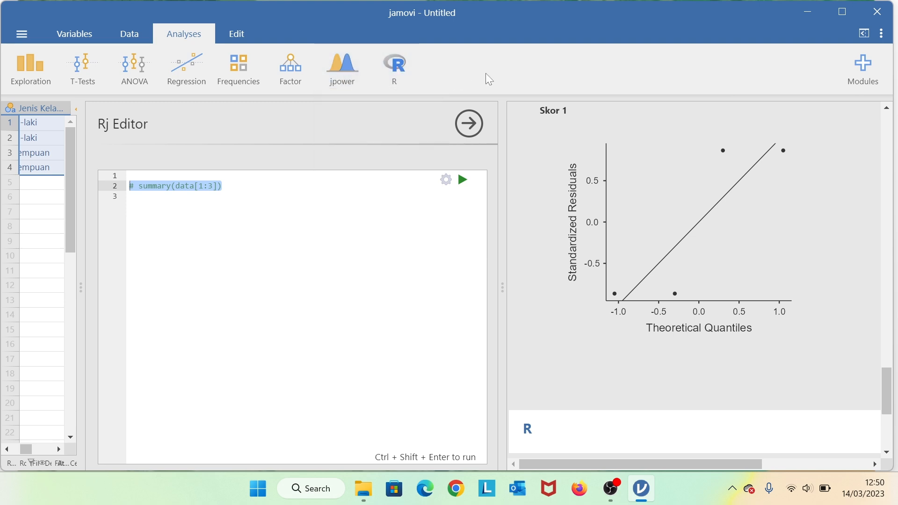
{"action": "left_click", "coordinate": [347, 68]}
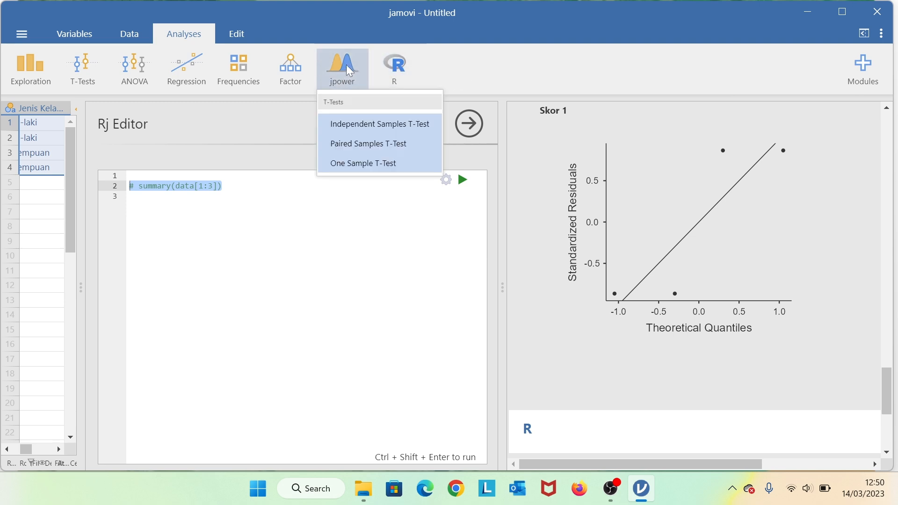
{"action": "left_click", "coordinate": [804, 70]}
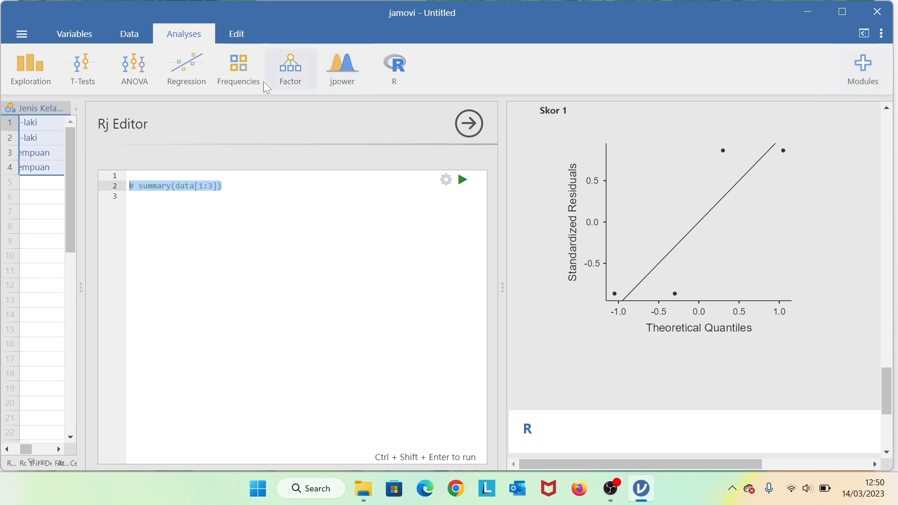
- Show the text-editing tools for the results, close the Rj Editor and bring all the data columns into view
{"action": "left_click", "coordinate": [240, 35]}
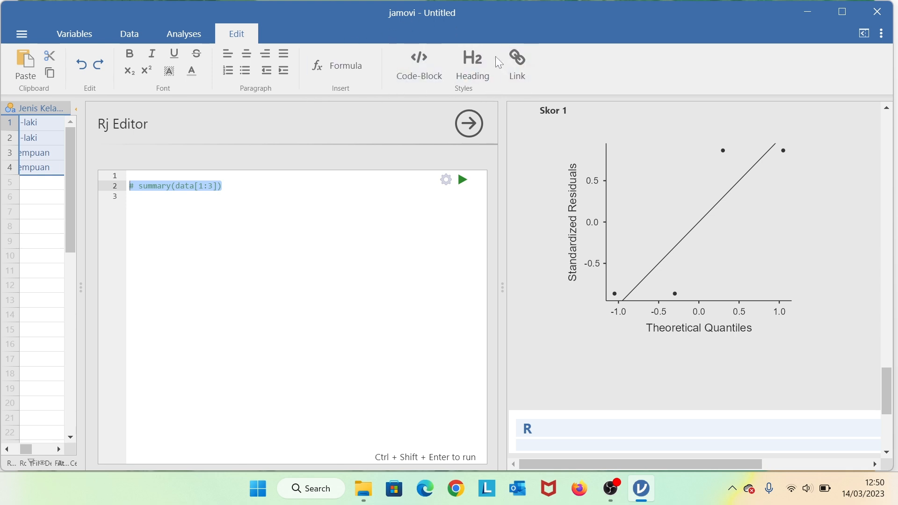
{"action": "left_click", "coordinate": [466, 126]}
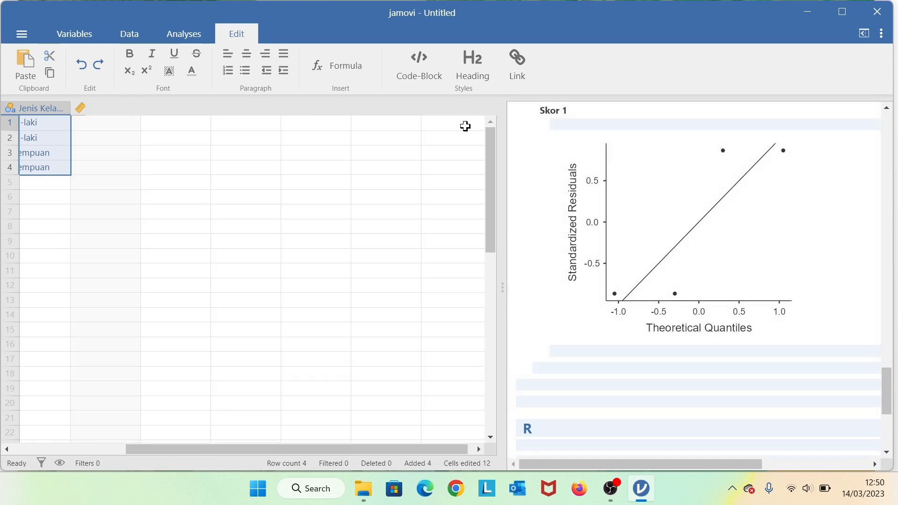
{"action": "left_click_drag", "start_coordinate": [428, 452], "coordinate": [219, 416]}
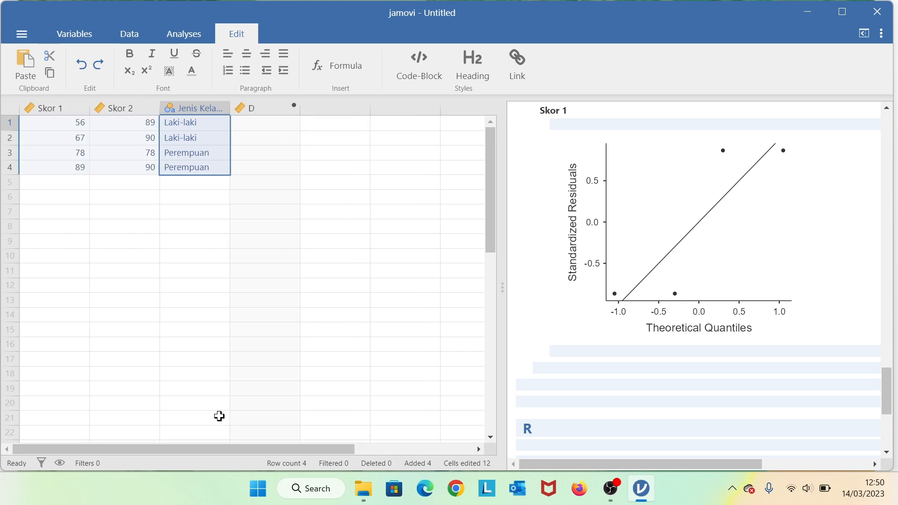